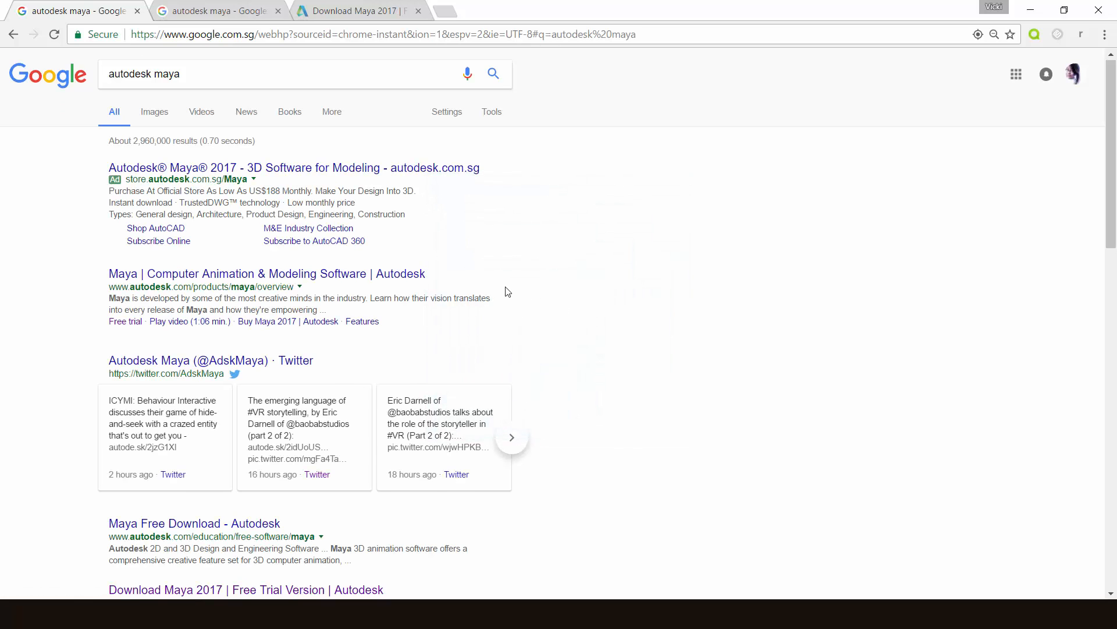
# Open the Autodesk Maya 2017 free trial download page from the search results.
pyautogui.scroll(-5, 510, 291)
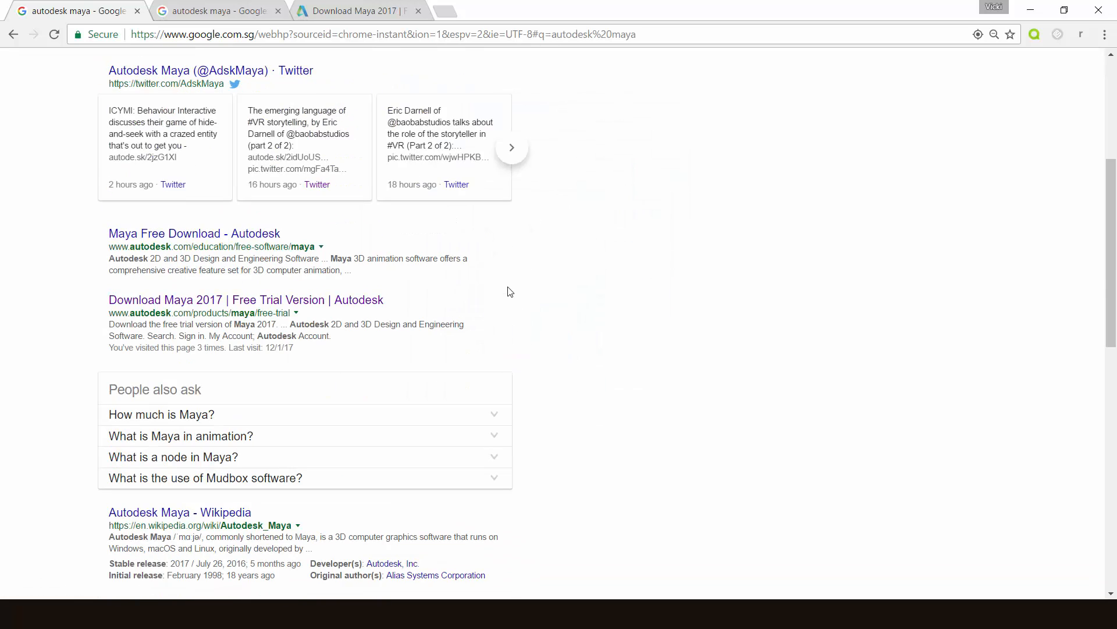
pyautogui.click(320, 313)
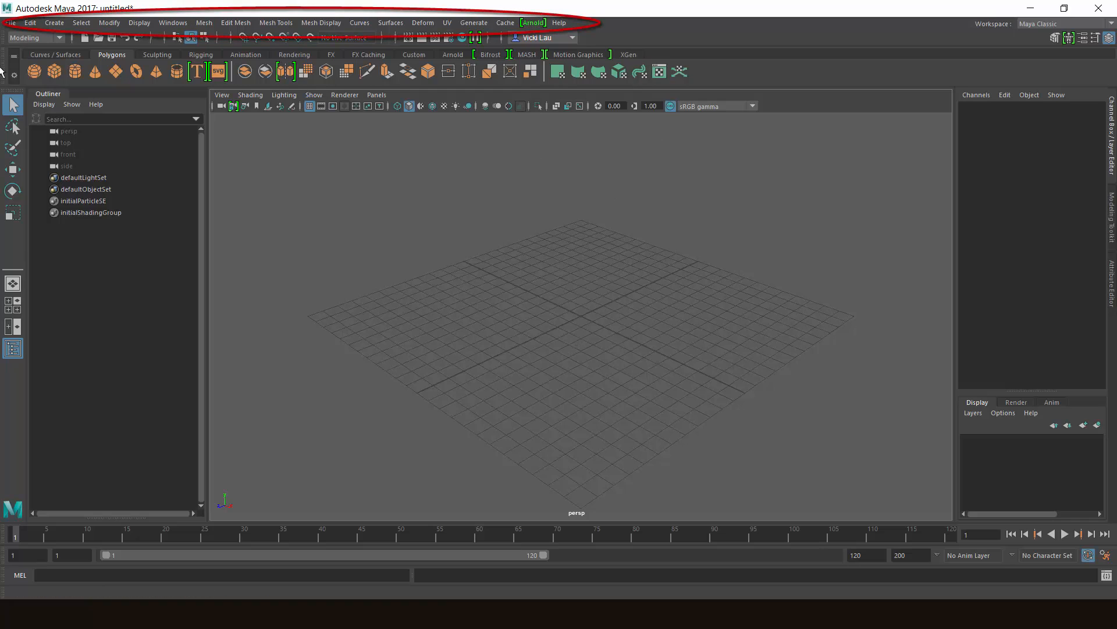
pyautogui.click(11, 23)
pyautogui.click(11, 23)
pyautogui.click(11, 24)
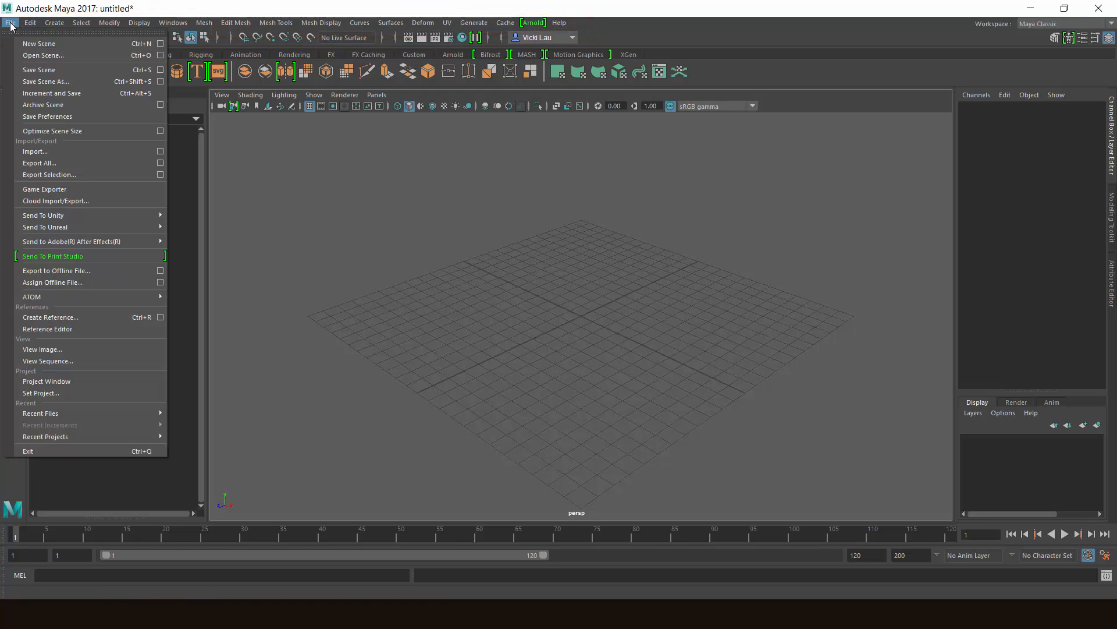
pyautogui.click(34, 22)
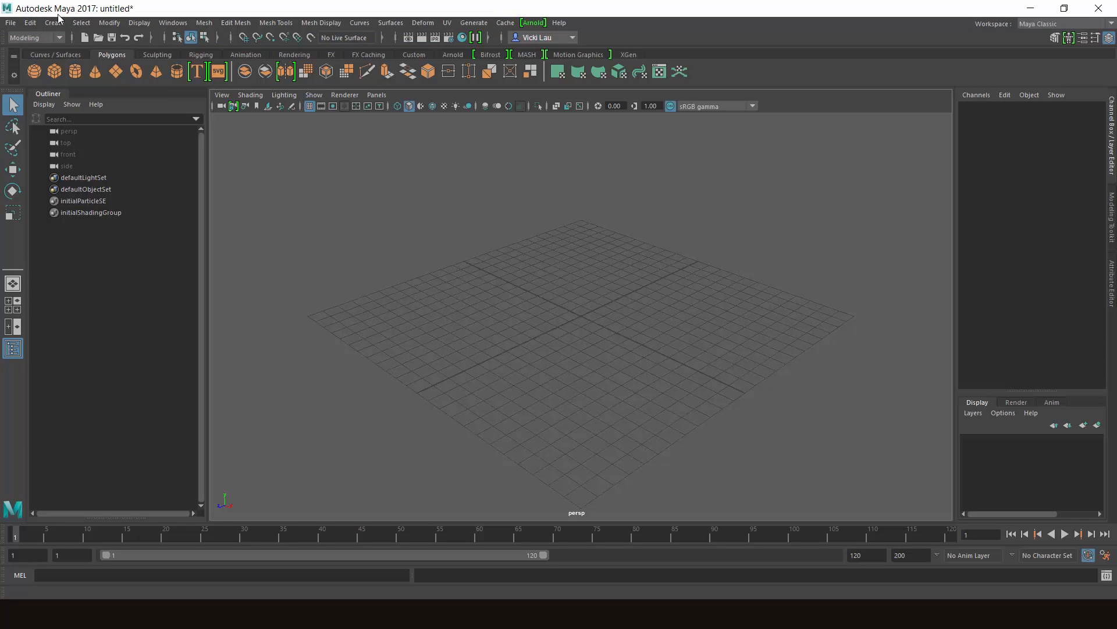
pyautogui.click(176, 23)
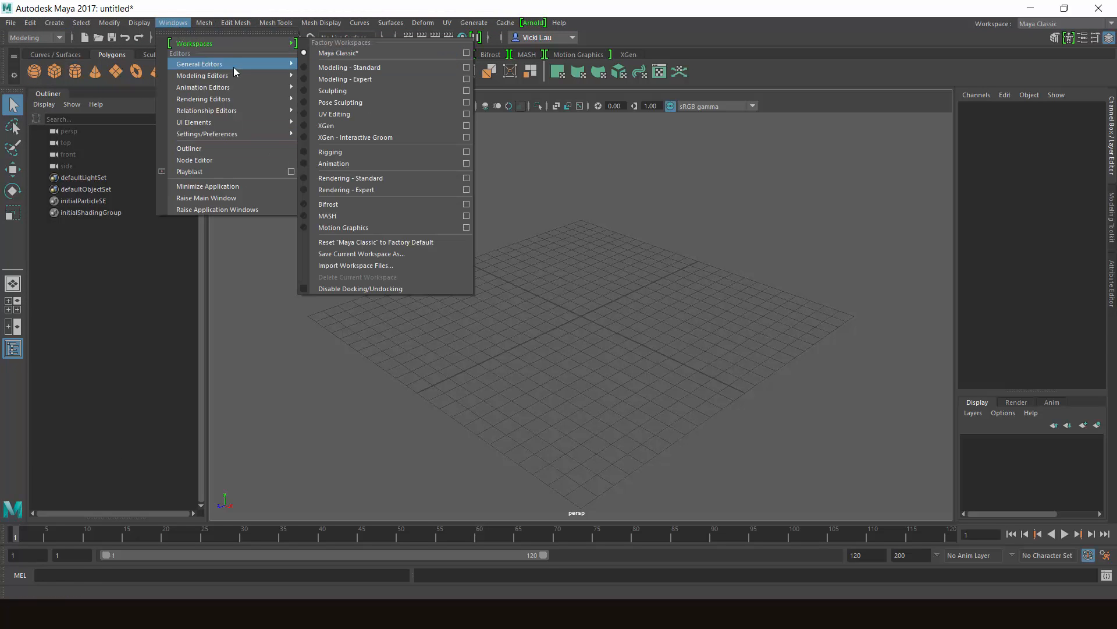
pyautogui.moveTo(243, 81)
pyautogui.moveTo(227, 99)
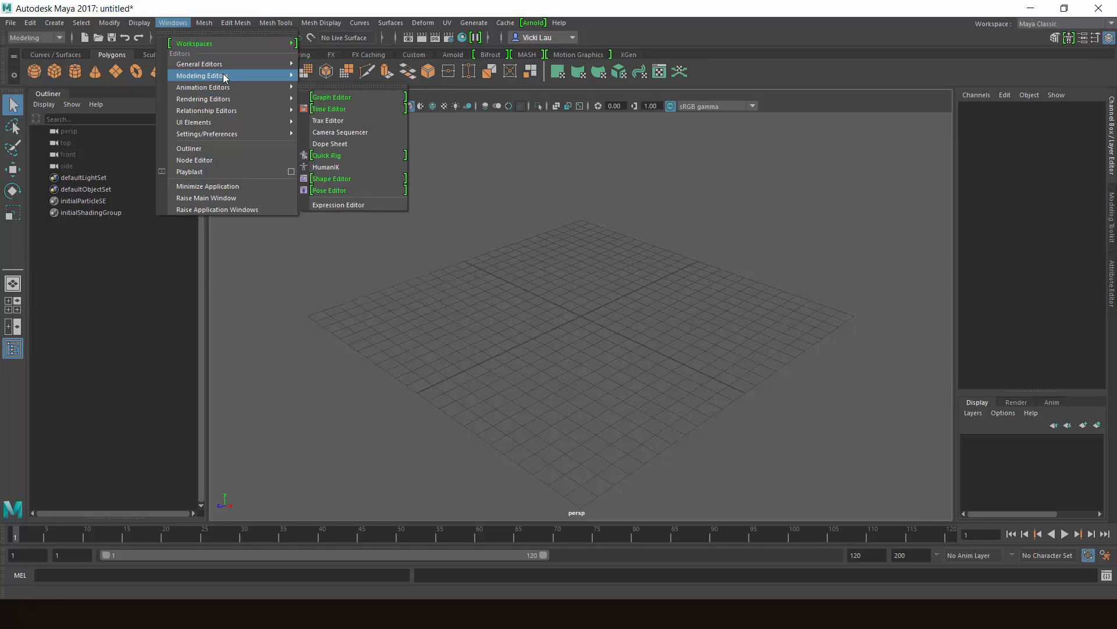
pyautogui.click(244, 2)
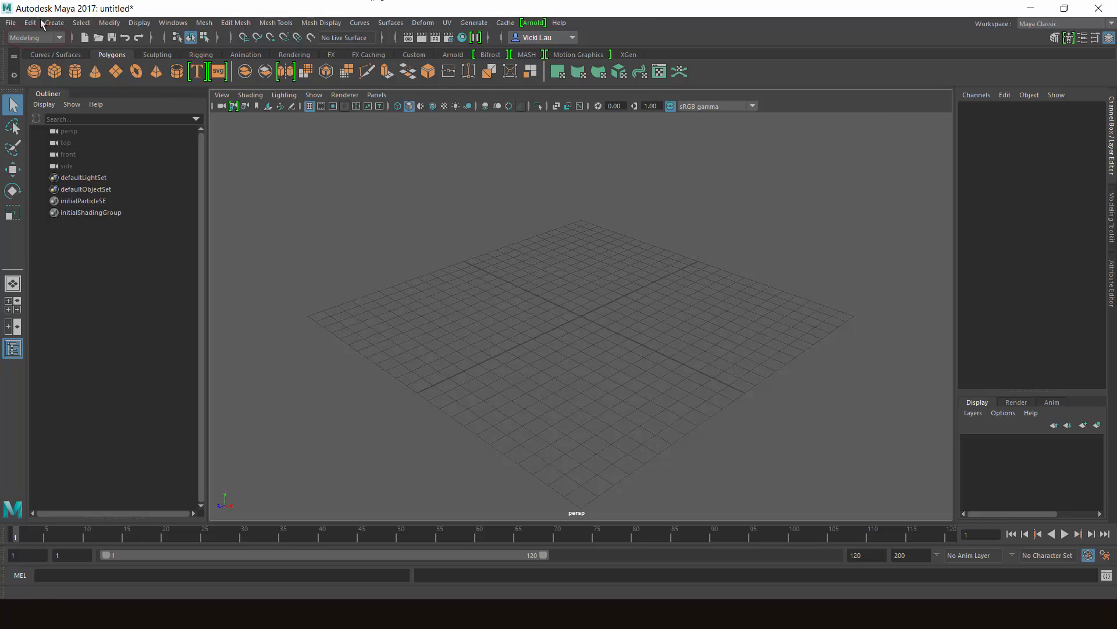
# Switch the menu set to Rigging, Animation and FX in turn, and return it to Modeling.
pyautogui.click(59, 39)
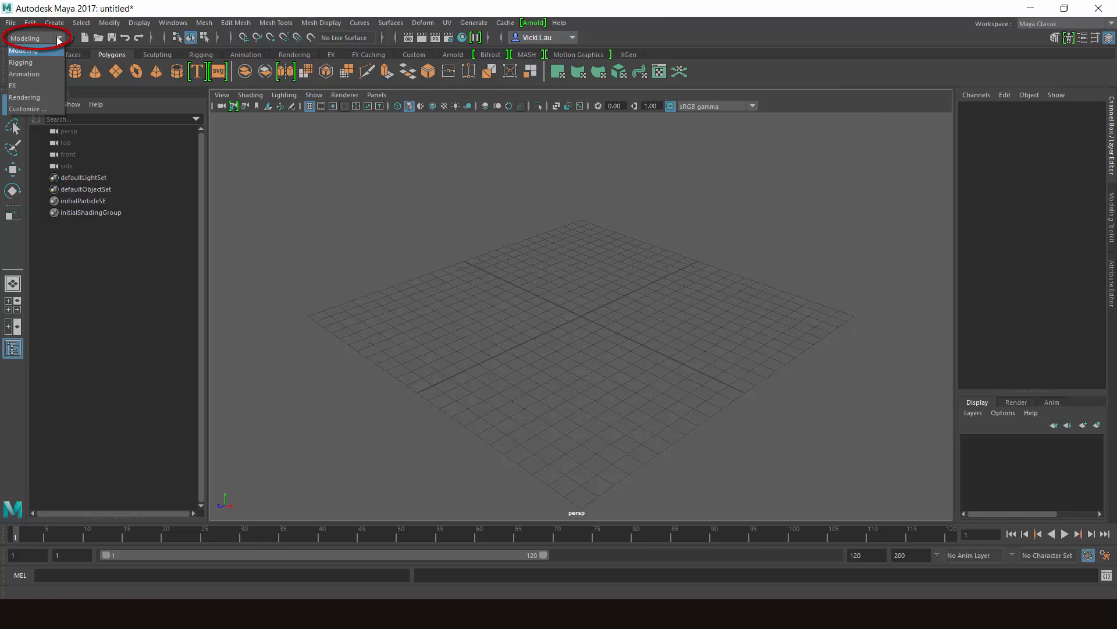
pyautogui.click(21, 62)
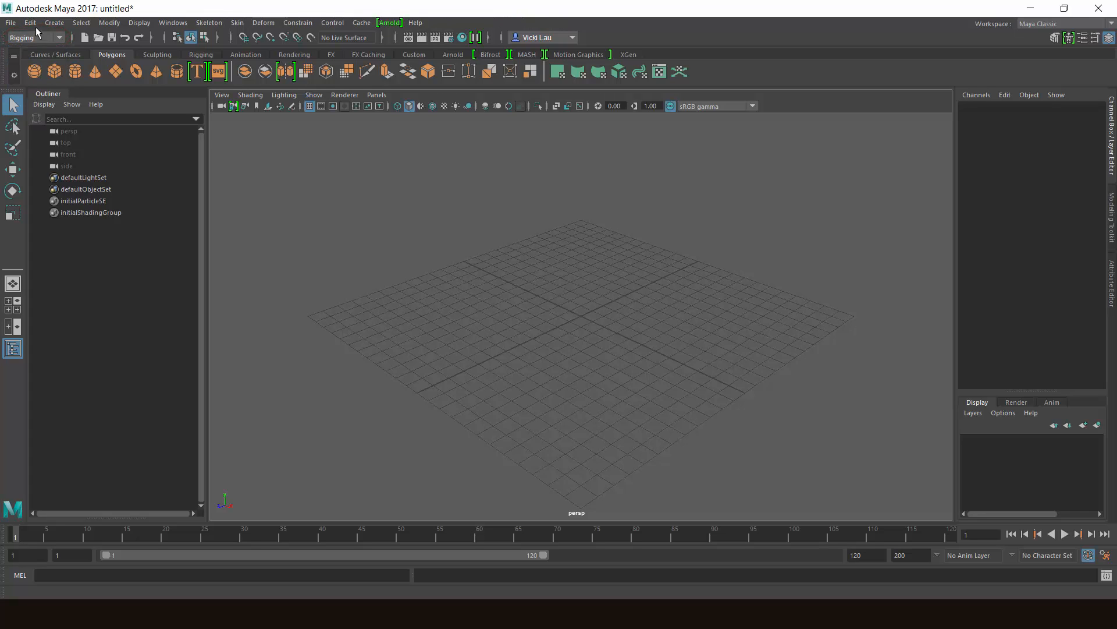
pyautogui.click(35, 38)
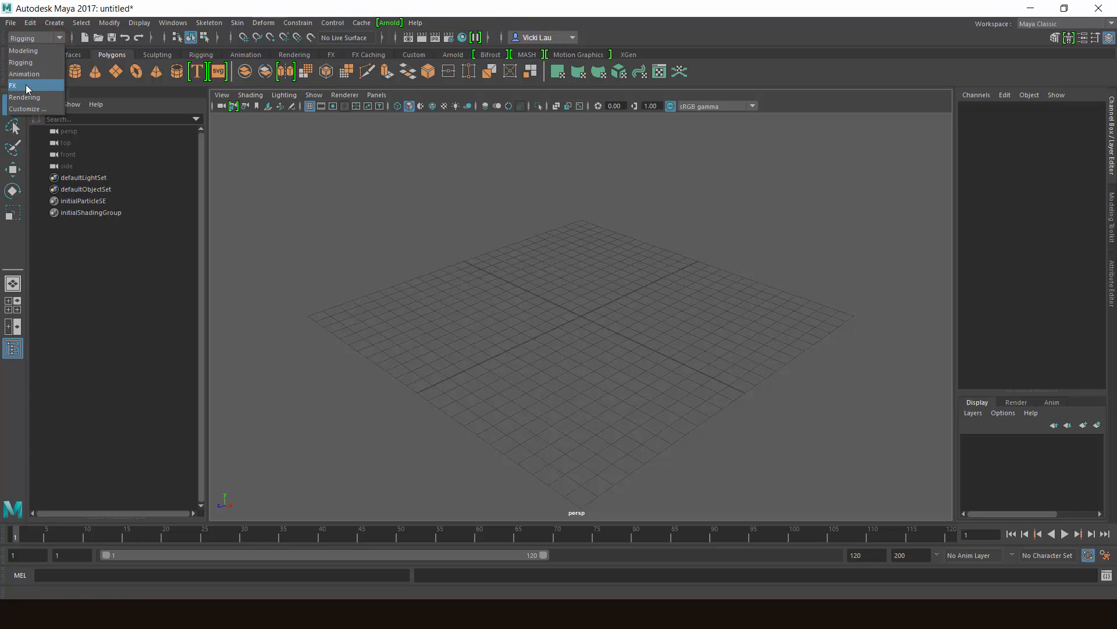
pyautogui.click(24, 73)
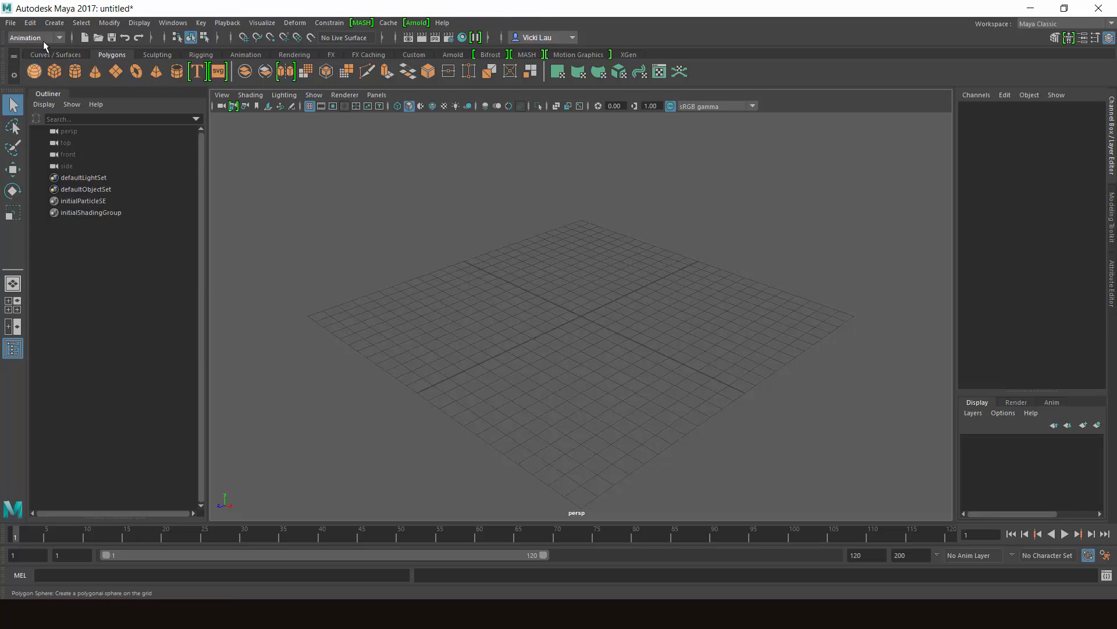
pyautogui.click(35, 38)
pyautogui.click(36, 86)
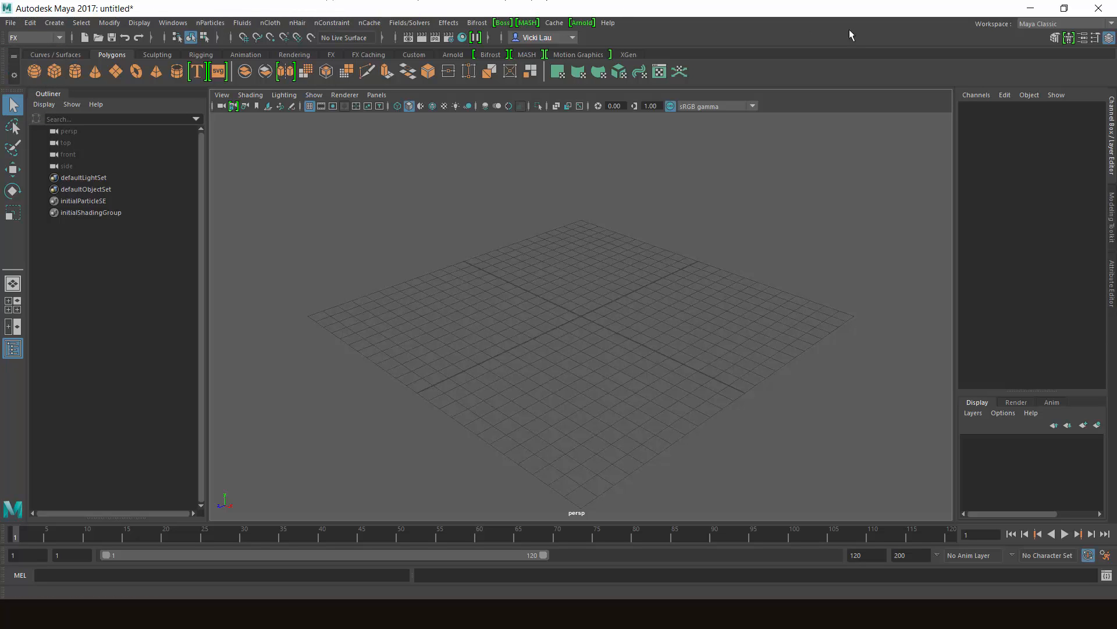
pyautogui.click(18, 39)
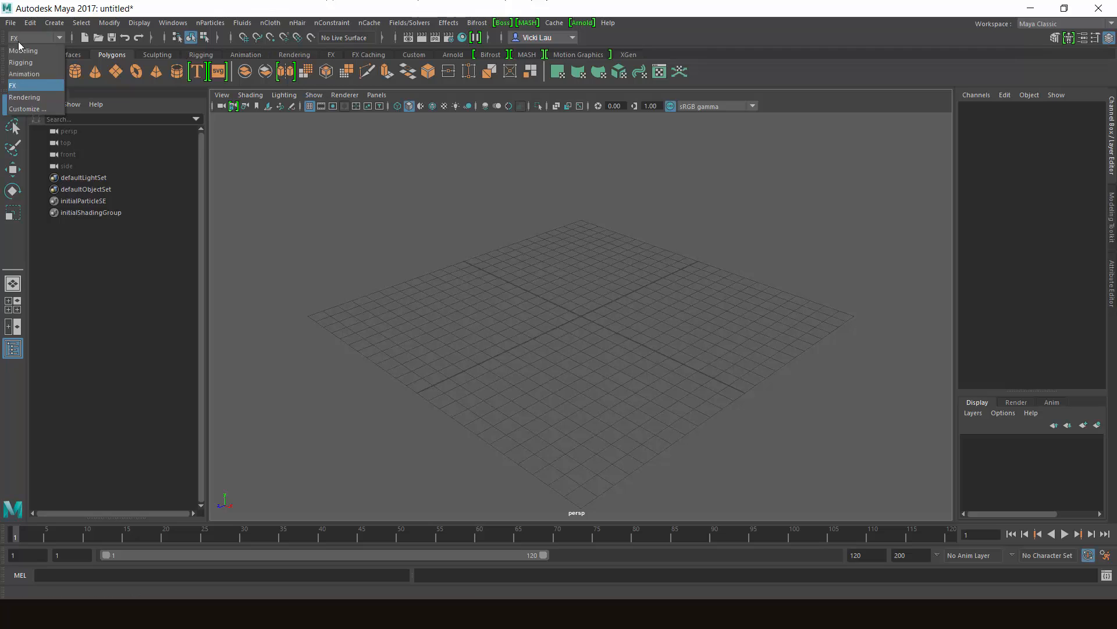
pyautogui.click(17, 51)
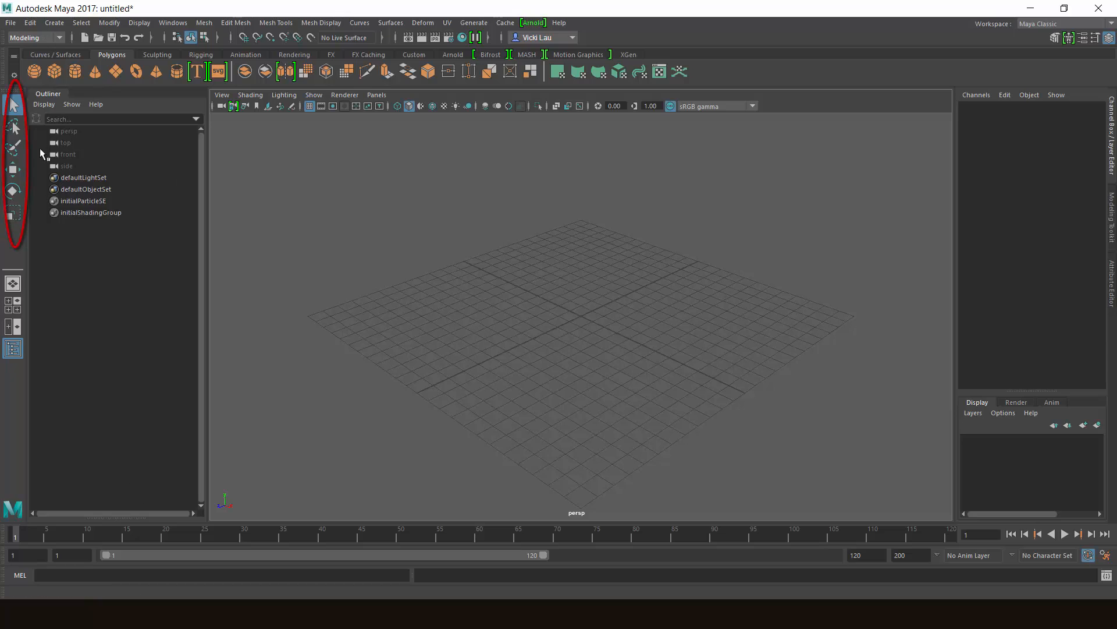
# Activate the Lasso tool and return to the Select tool.
pyautogui.click(15, 132)
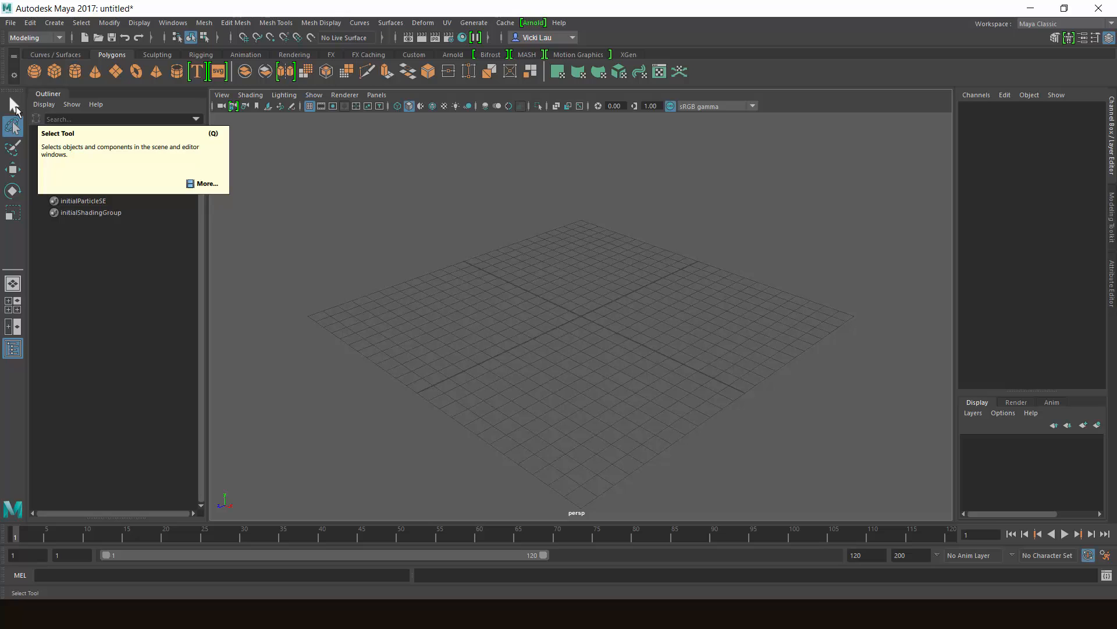
pyautogui.click(13, 106)
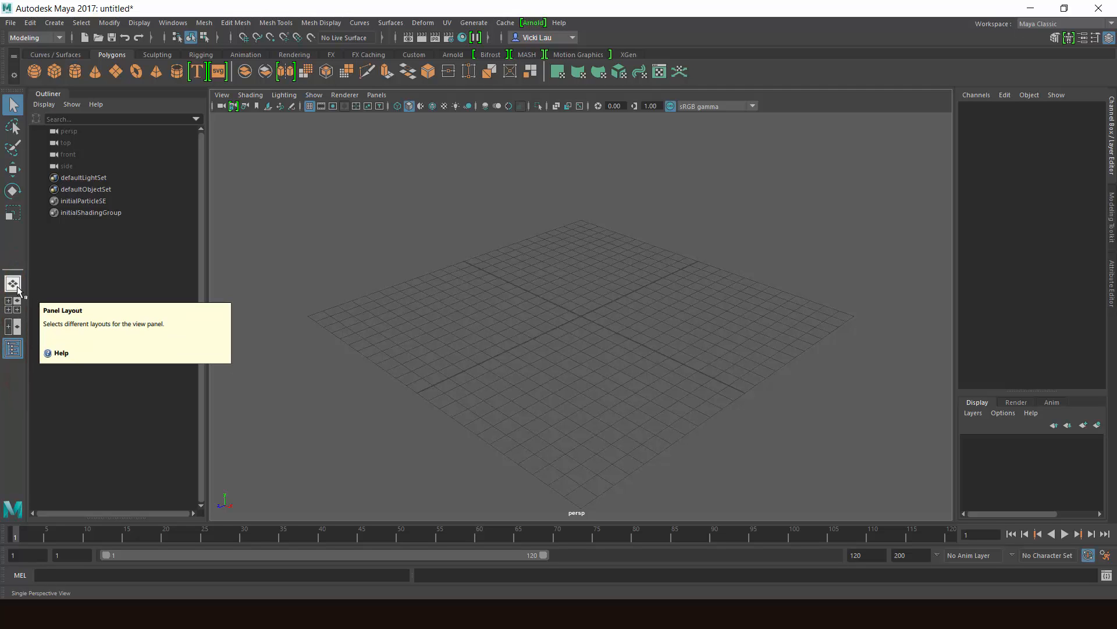
# Alternate the viewport layout between four views and the side-by-side front and perspective views.
pyautogui.click(17, 310)
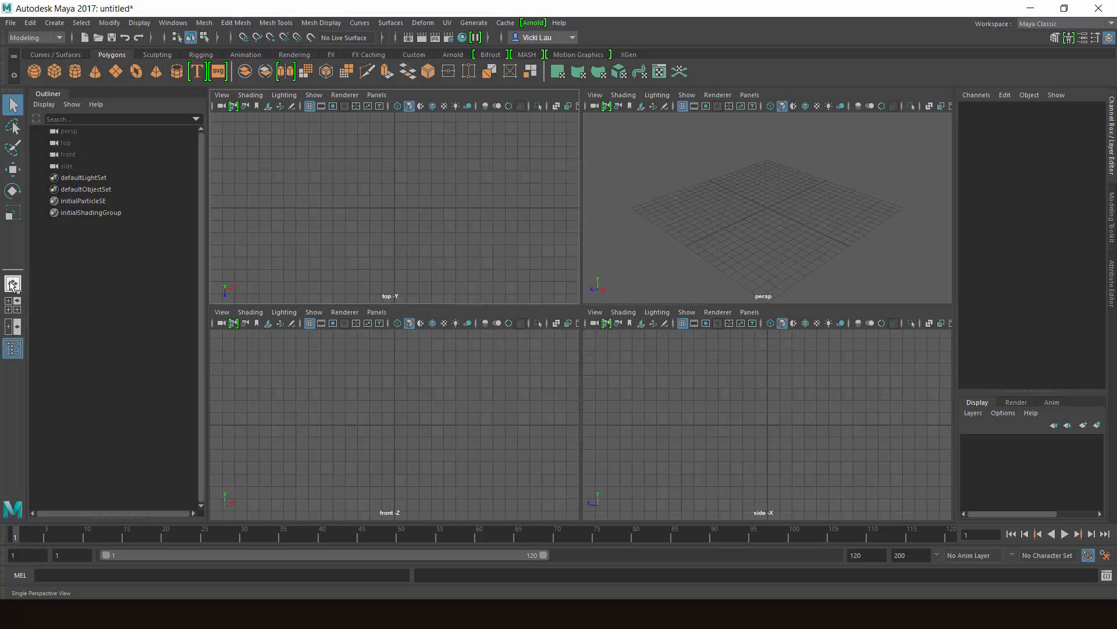
pyautogui.click(13, 328)
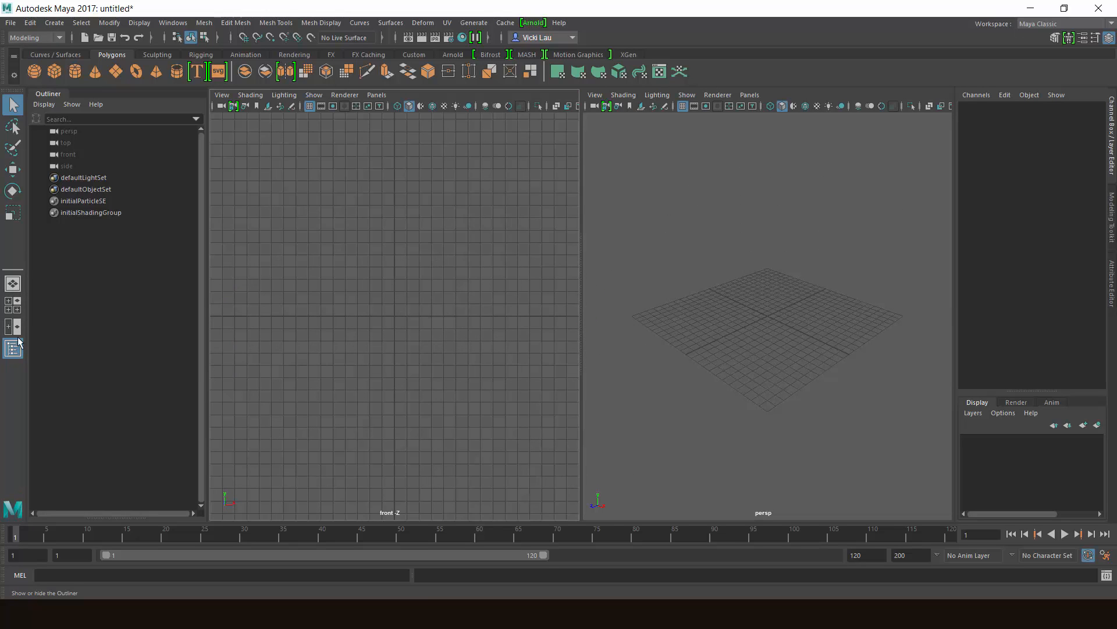
pyautogui.click(17, 309)
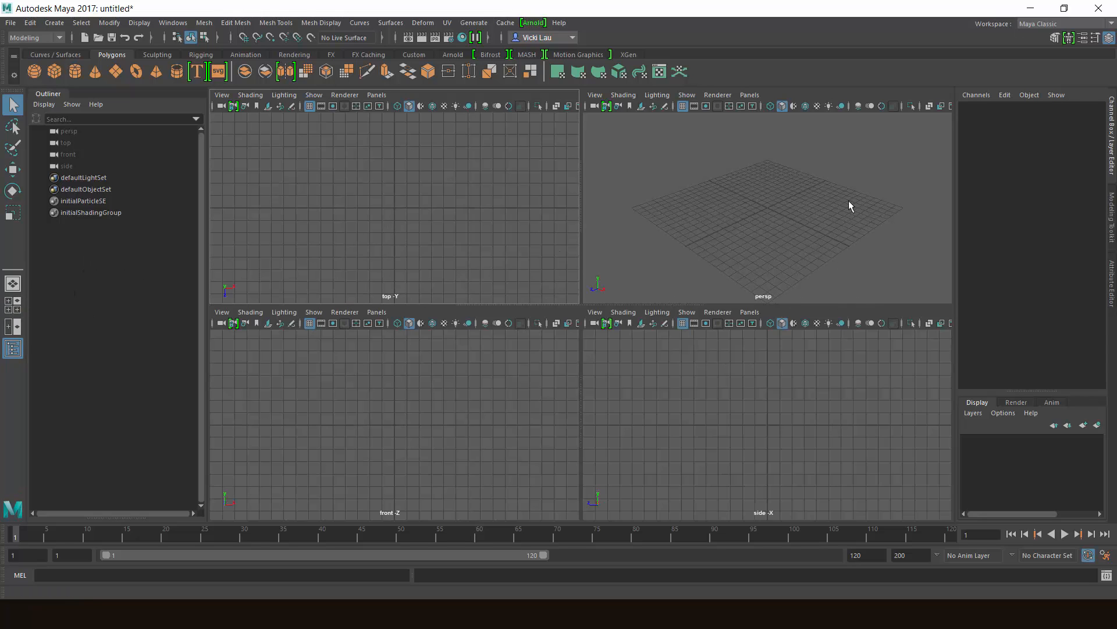
pyautogui.click(13, 326)
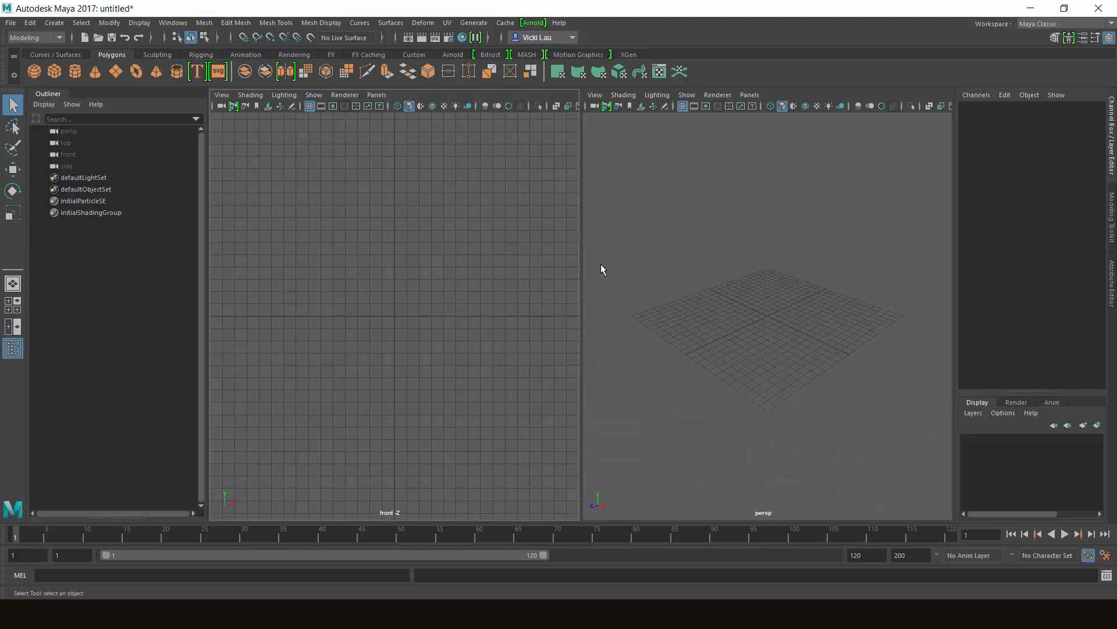
# Hide the Outliner and switch the viewport layout to a single perspective view.
pyautogui.click(13, 351)
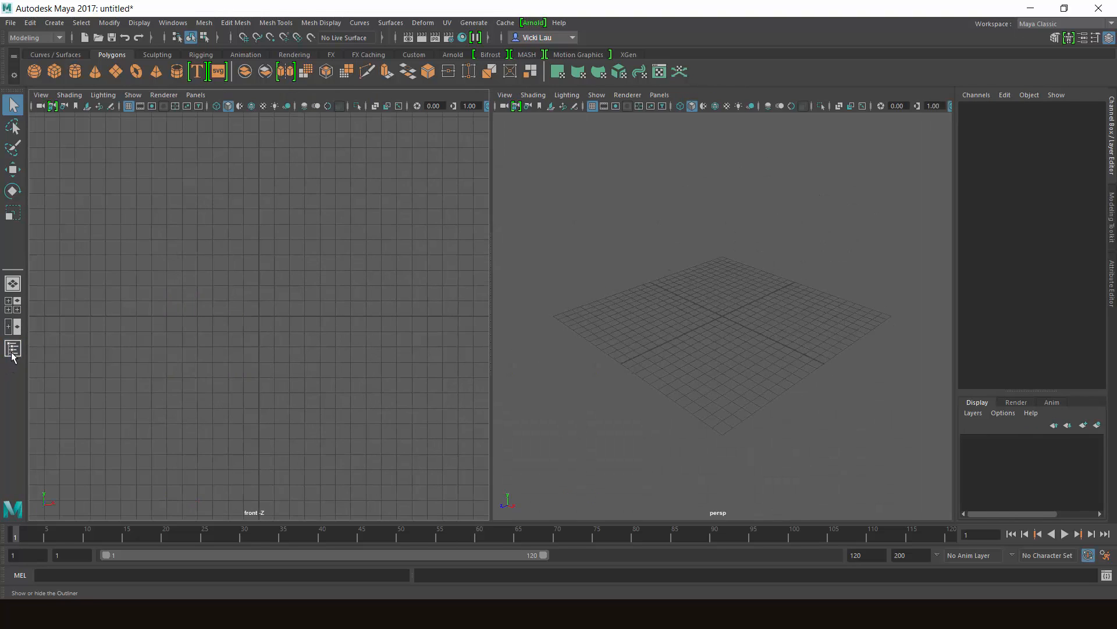
pyautogui.click(12, 352)
pyautogui.click(13, 353)
pyautogui.click(7, 346)
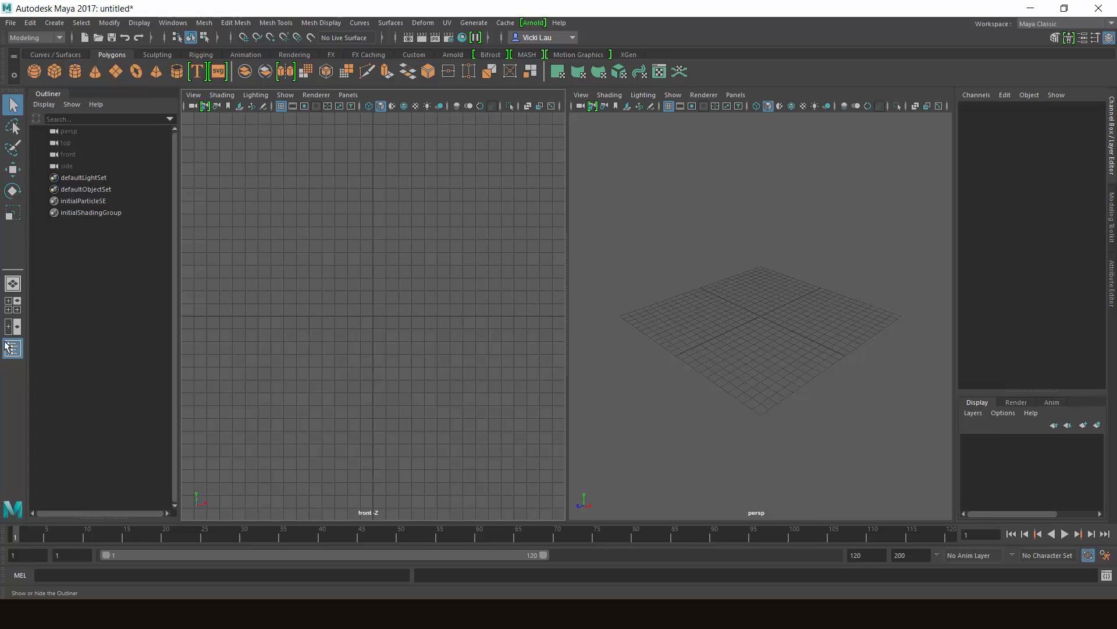
pyautogui.click(11, 355)
pyautogui.click(10, 355)
pyautogui.click(10, 355)
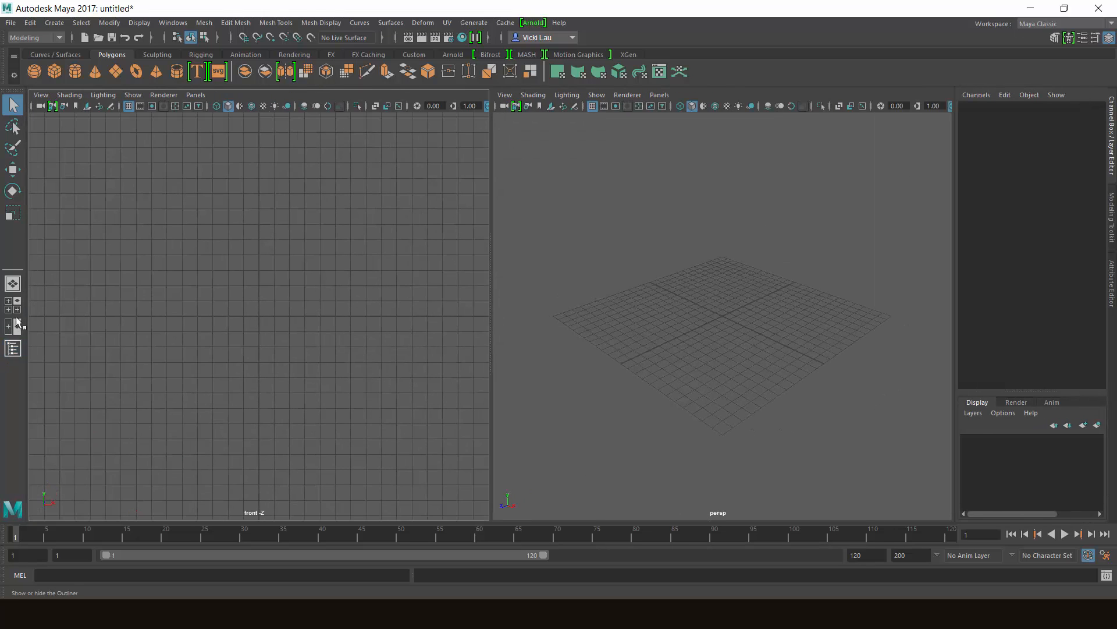
pyautogui.click(13, 285)
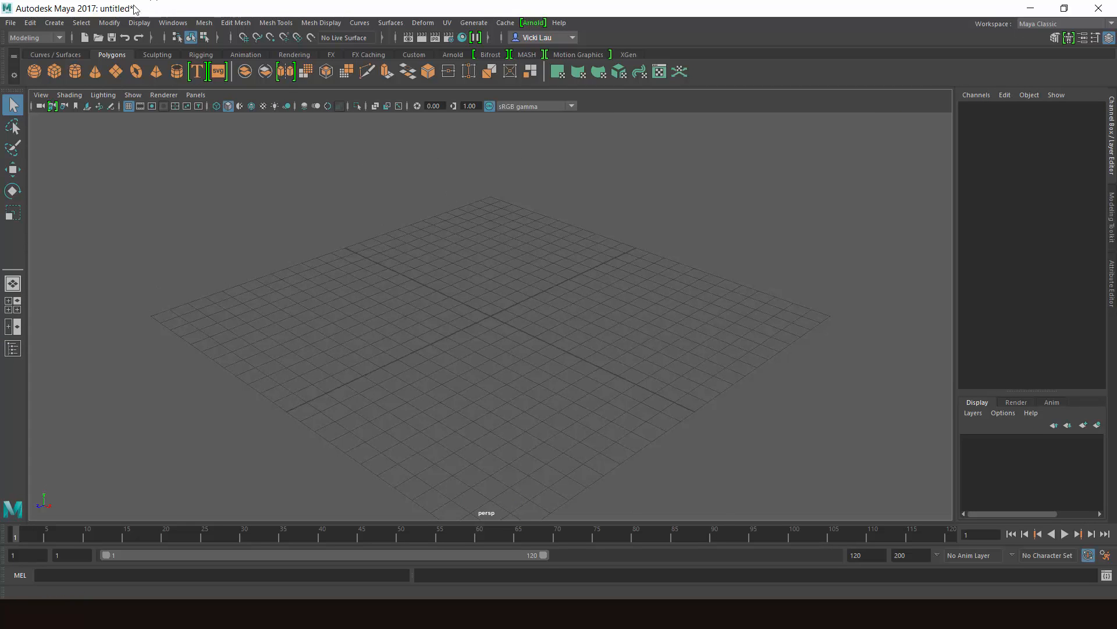
# Create a polygon sphere primitive at the center of the grid with interactive creation left off.
pyautogui.click(58, 38)
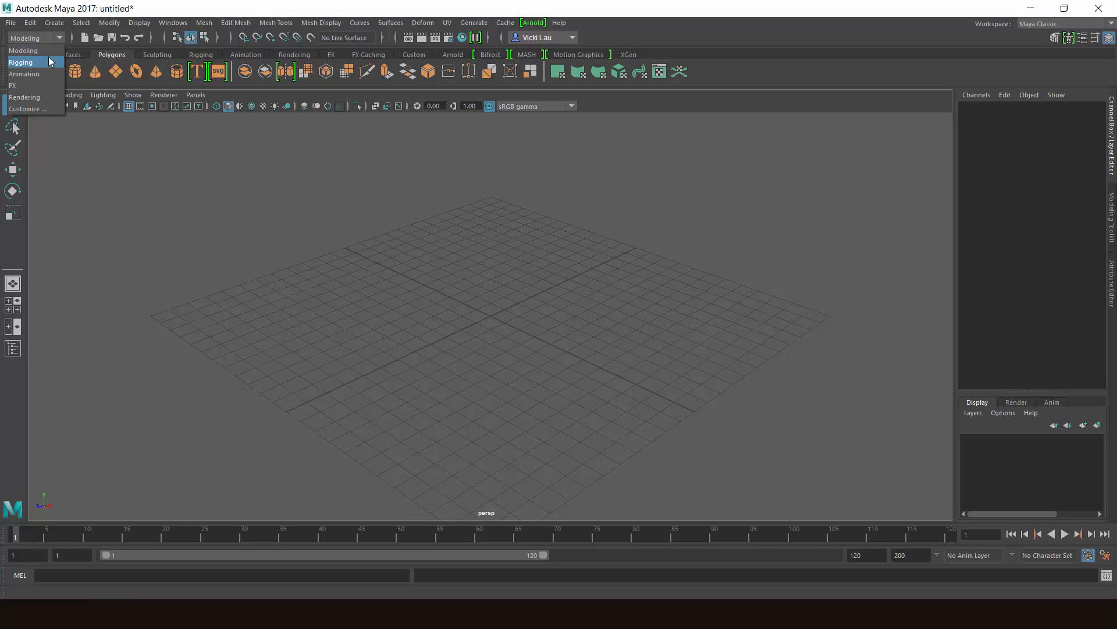
pyautogui.click(53, 33)
pyautogui.click(58, 23)
pyautogui.moveTo(90, 66)
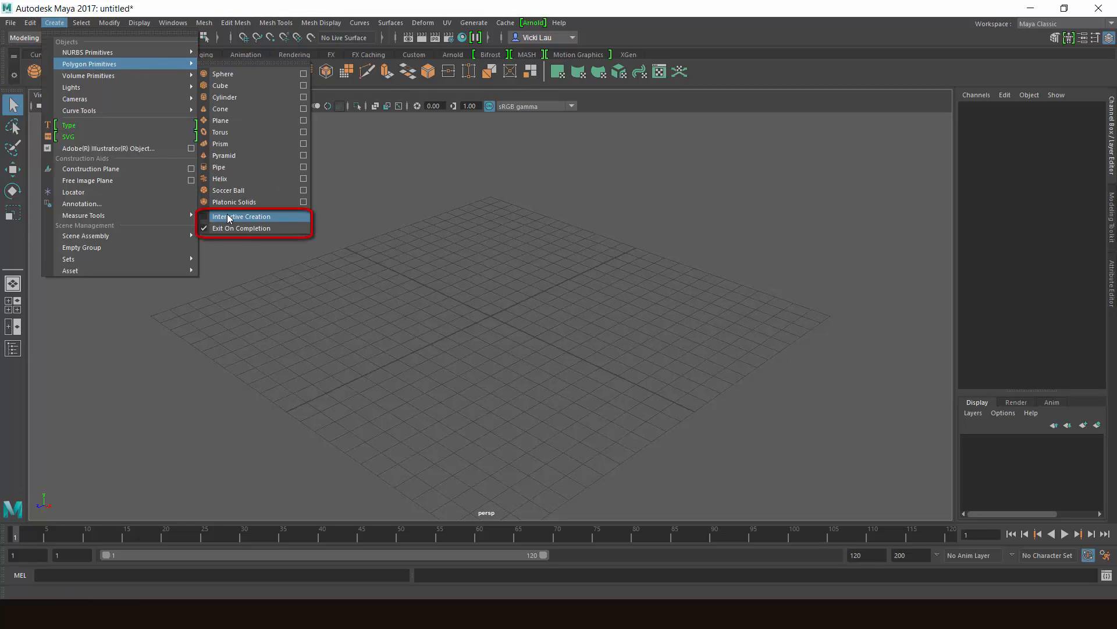
pyautogui.moveTo(196, 218)
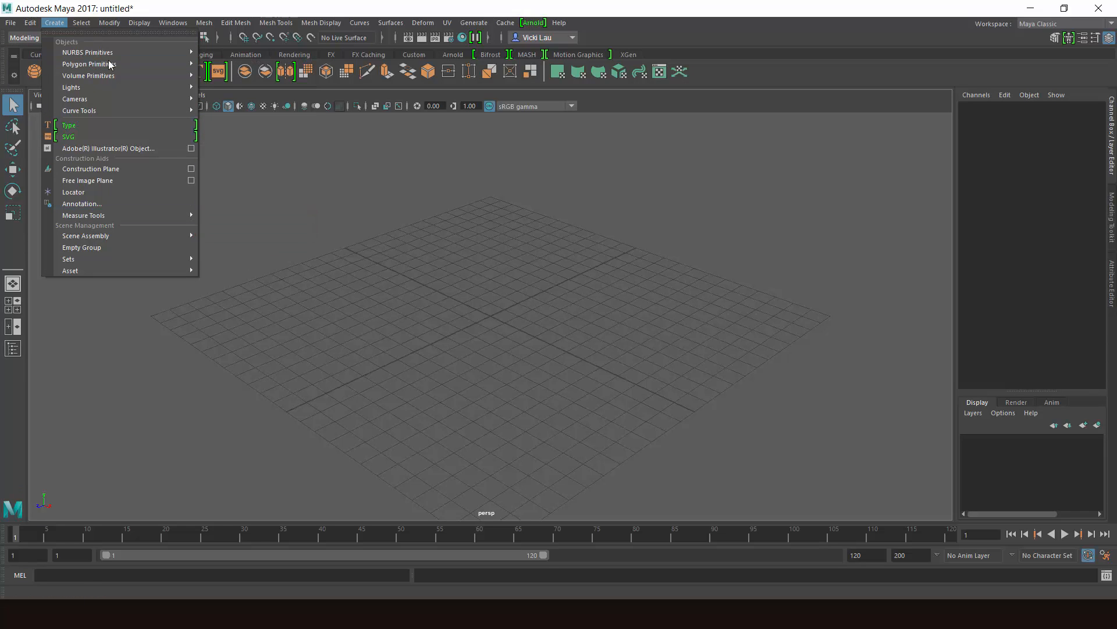
pyautogui.click(250, 74)
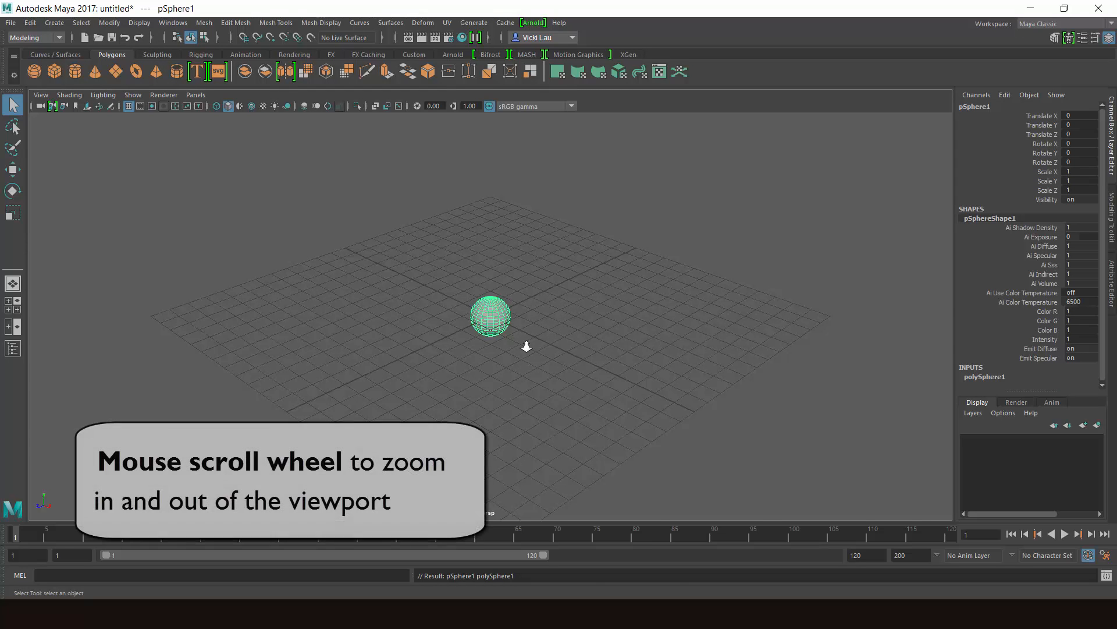
# Deselect the sphere, and zoom and orbit the perspective view around it.
pyautogui.scroll(5, 524, 346)
pyautogui.scroll(-5, 515, 355)
pyautogui.click(507, 362)
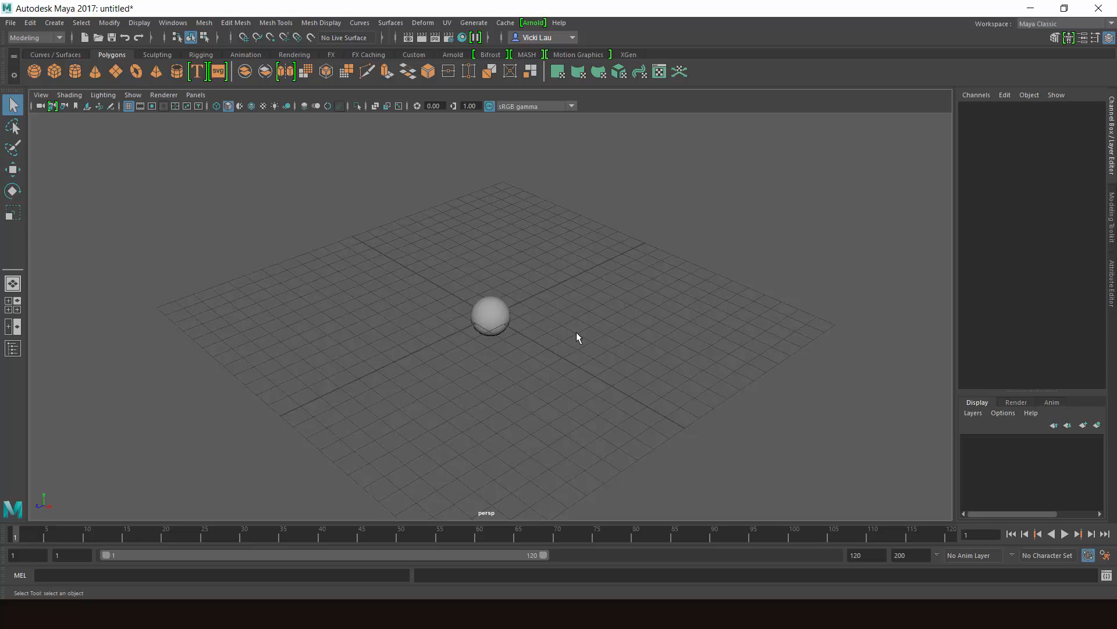
pyautogui.scroll(3, 553, 305)
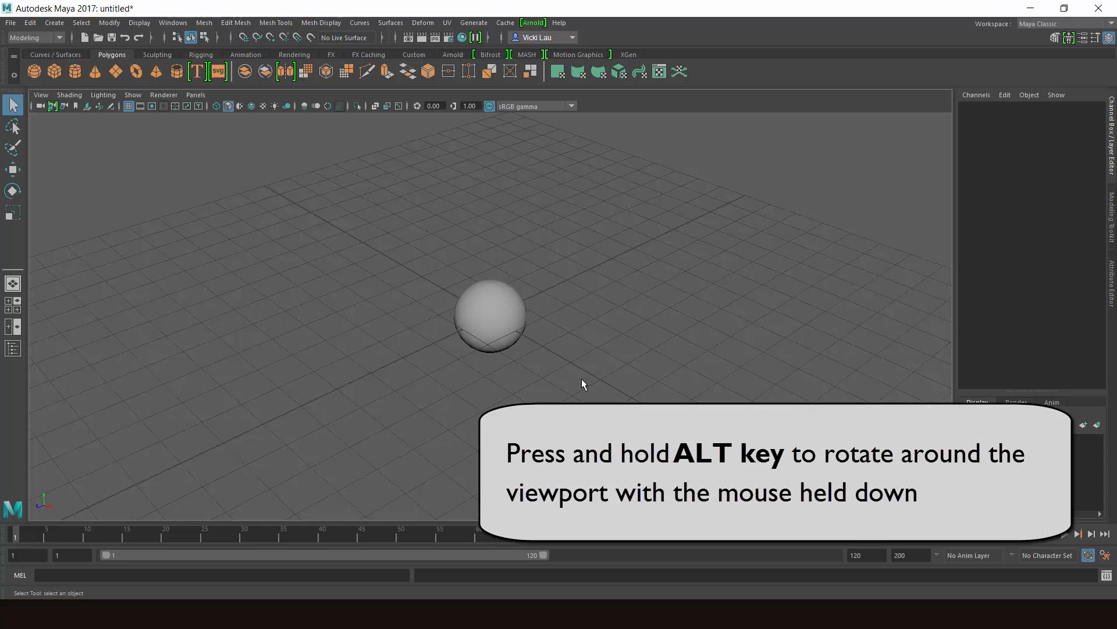
pyautogui.keyDown('alt'); pyautogui.moveTo(577, 401); pyautogui.dragTo(523, 340); pyautogui.keyUp('alt')
pyautogui.scroll(-5, 522, 336)
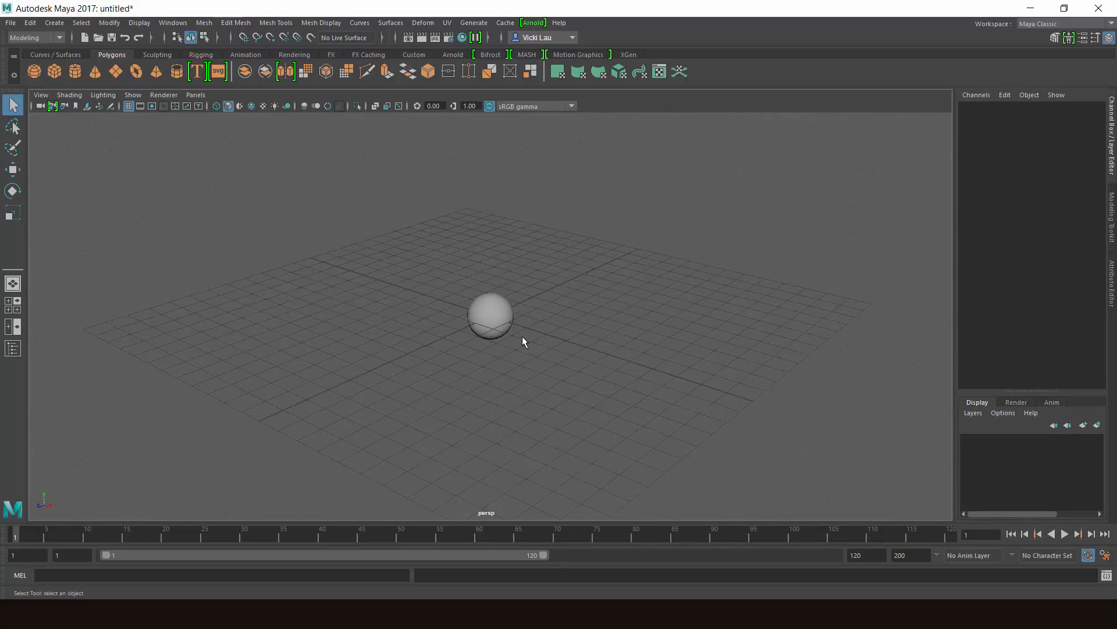
# Select the sphere, frame it in the perspective view and orbit around it.
pyautogui.click(491, 326)
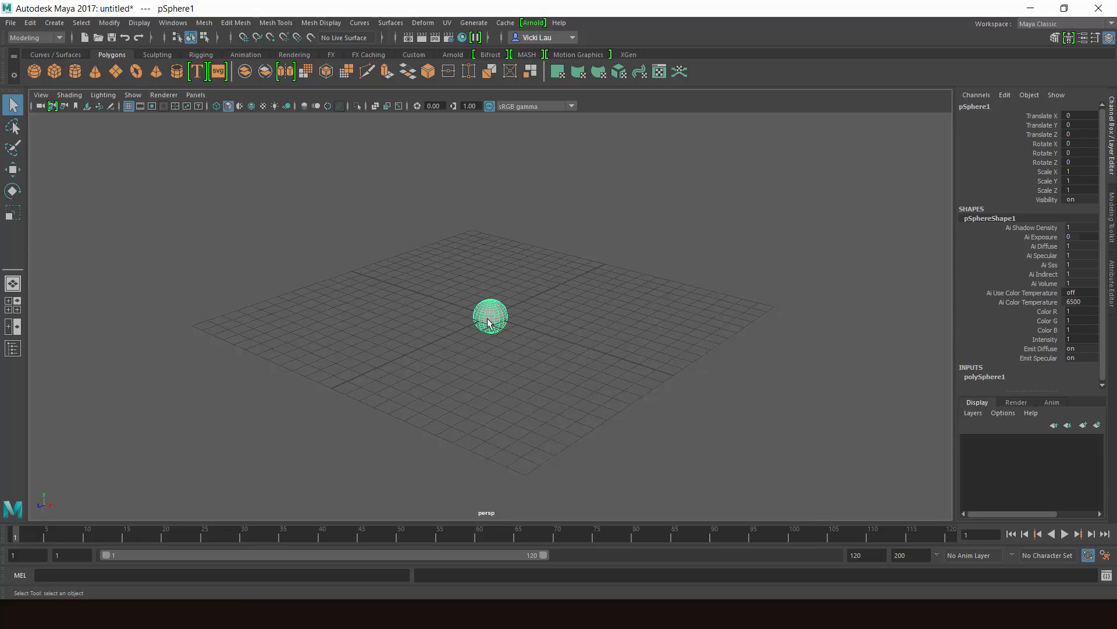
pyautogui.press('f')
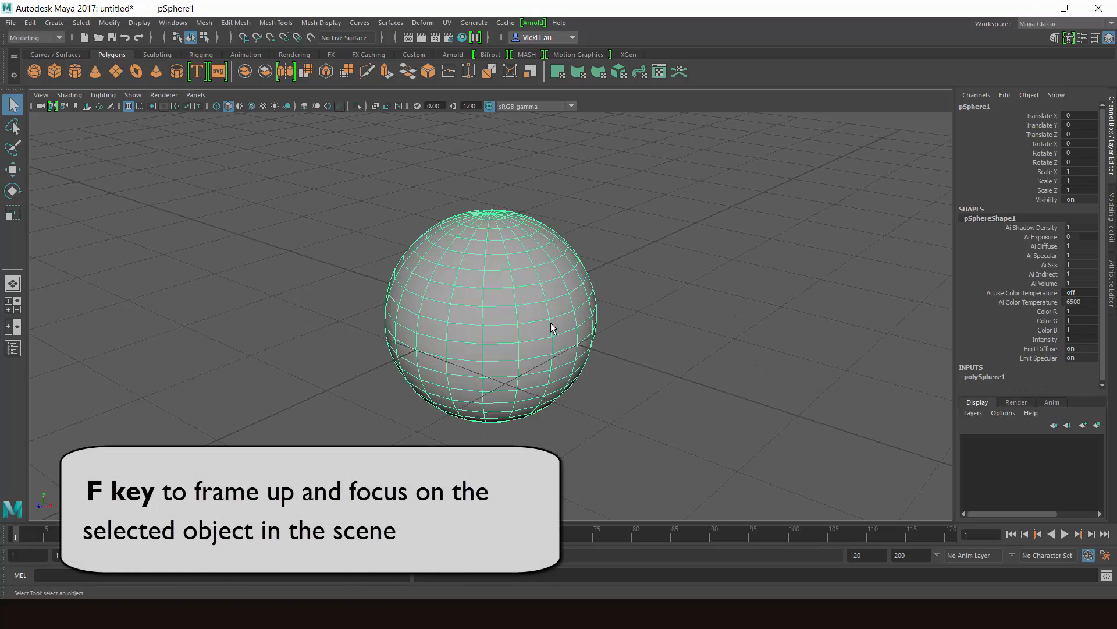
pyautogui.keyDown('alt'); pyautogui.moveTo(551, 327); pyautogui.dragTo(547, 367); pyautogui.keyUp('alt')
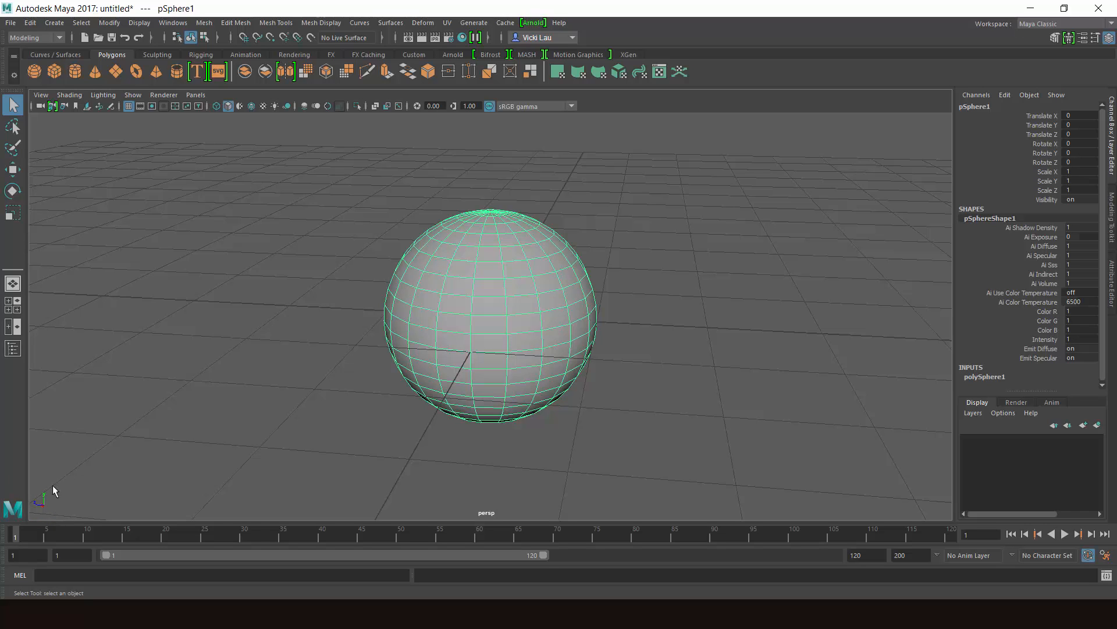
pyautogui.keyDown('alt'); pyautogui.moveTo(168, 479); pyautogui.dragTo(169, 474); pyautogui.keyUp('alt')
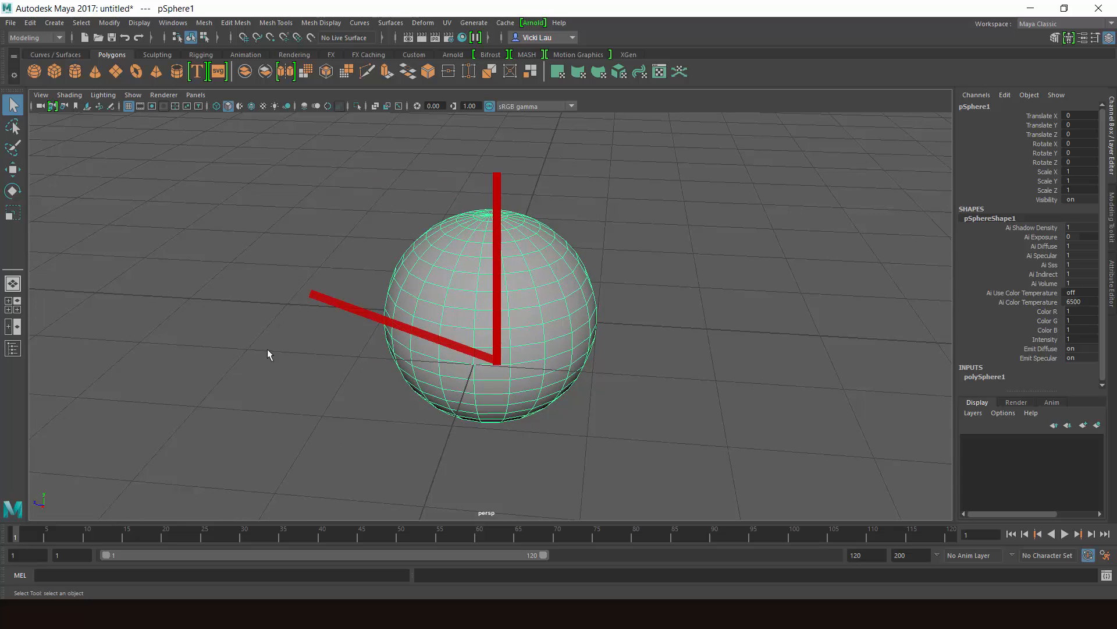
# Orbit around the sphere and activate its Rotate, Scale and Translate channels in turn, ending on Translate Y.
pyautogui.keyDown('alt'); pyautogui.moveTo(268, 354); pyautogui.dragTo(479, 344); pyautogui.keyUp('alt')
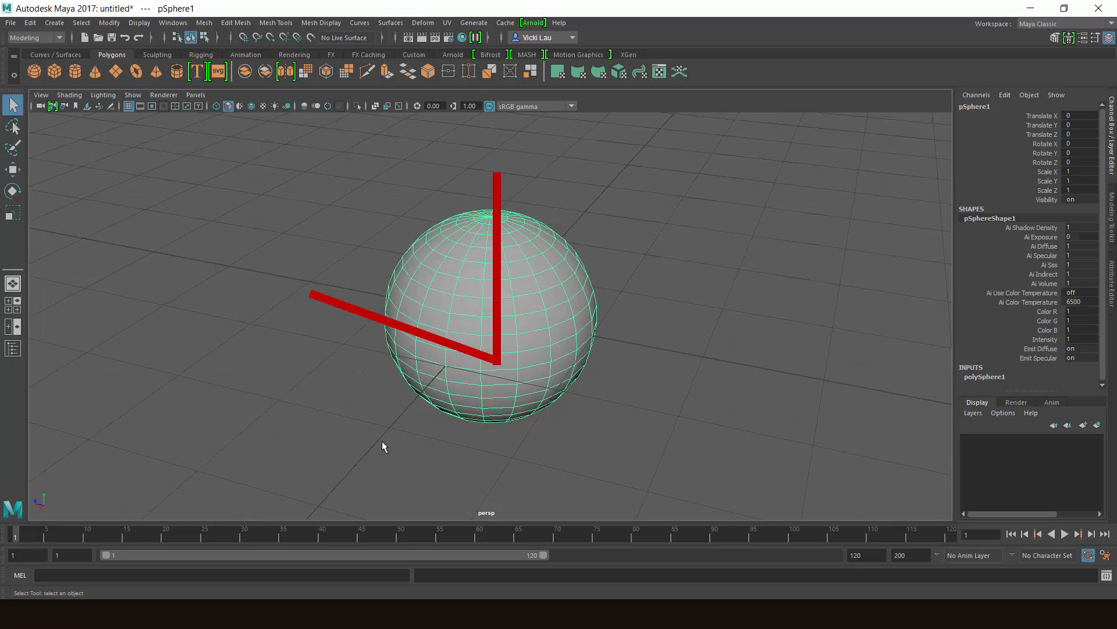
pyautogui.keyDown('alt'); pyautogui.moveTo(547, 337); pyautogui.dragTo(593, 427); pyautogui.keyUp('alt')
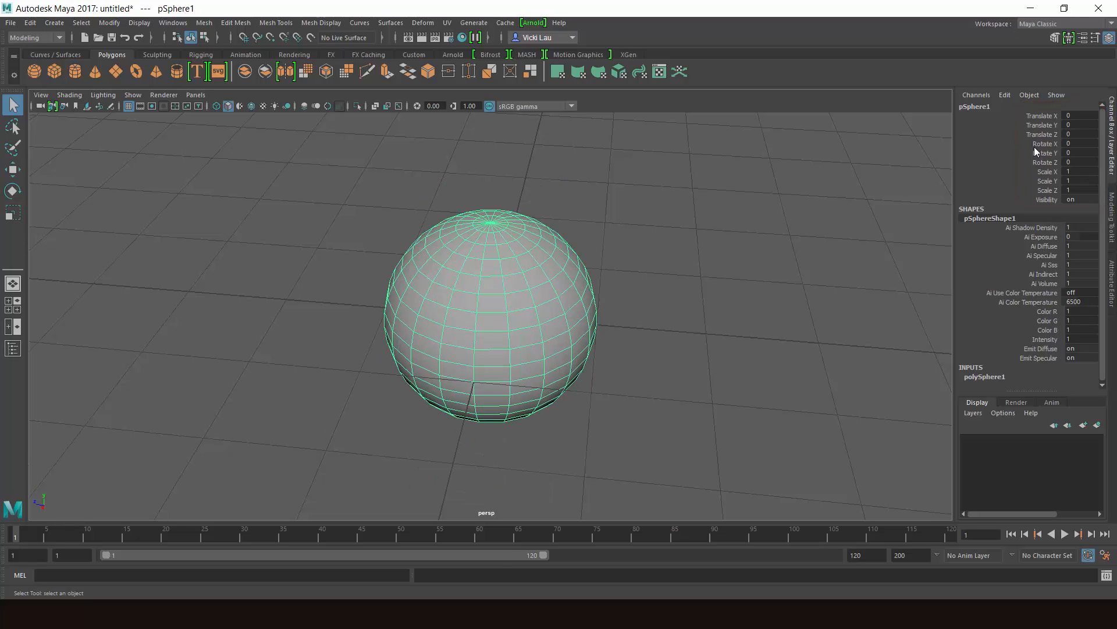
pyautogui.click(1051, 152)
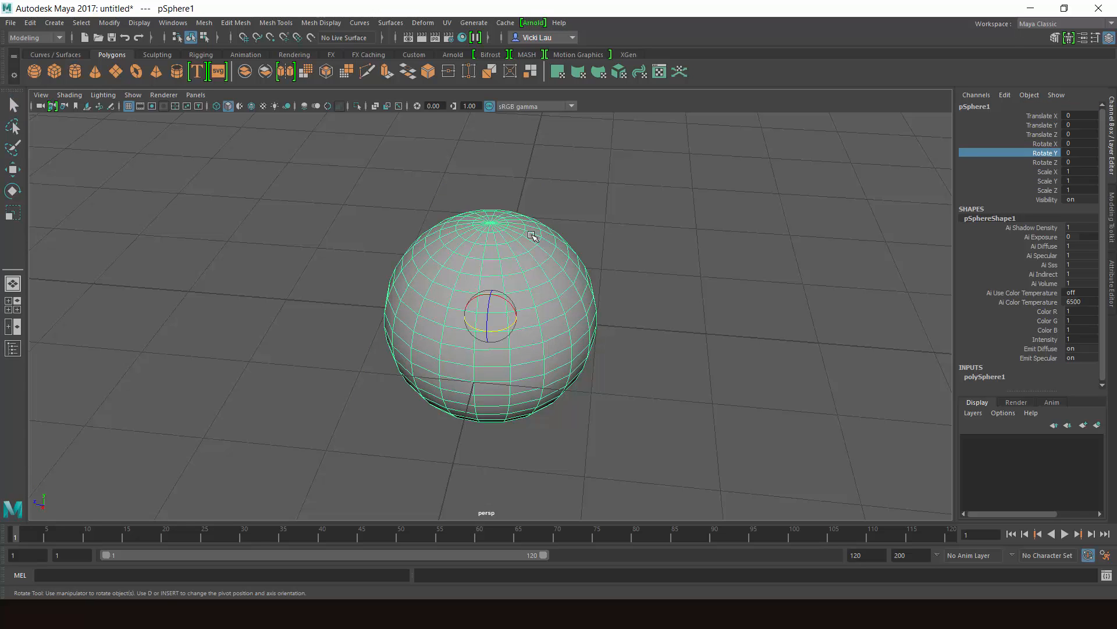
pyautogui.click(1046, 116)
pyautogui.click(1045, 172)
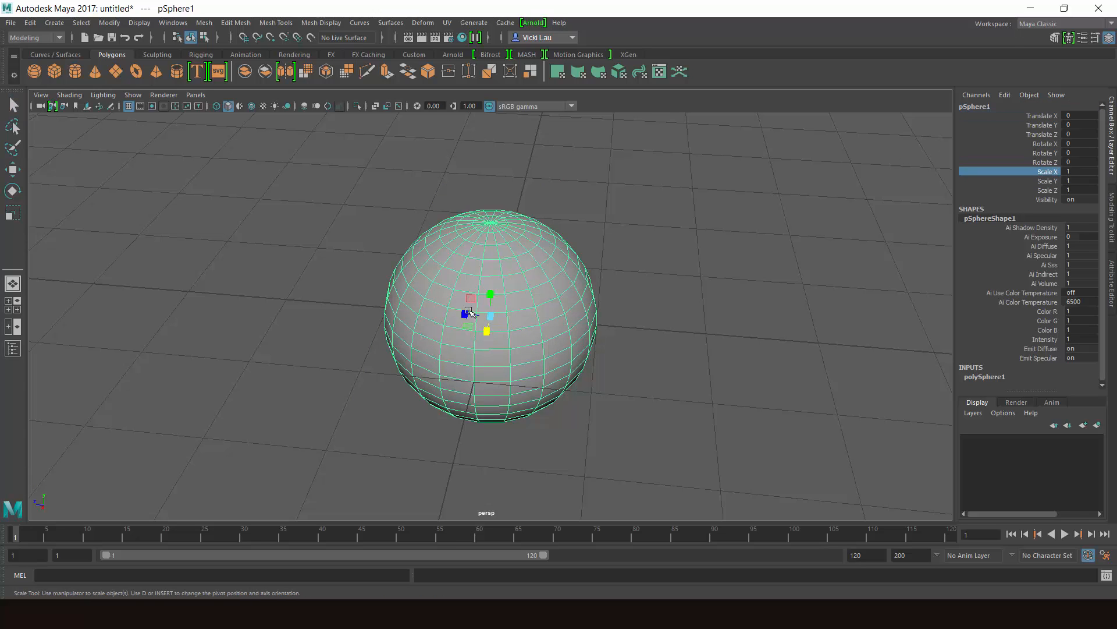
pyautogui.click(1041, 200)
pyautogui.click(1045, 173)
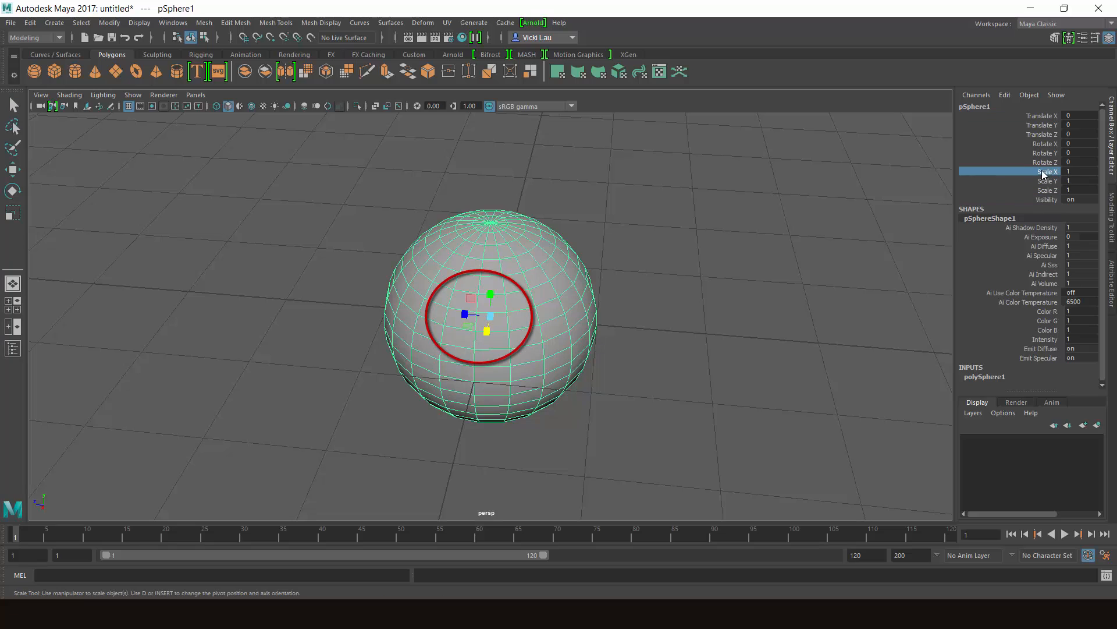
pyautogui.click(1046, 126)
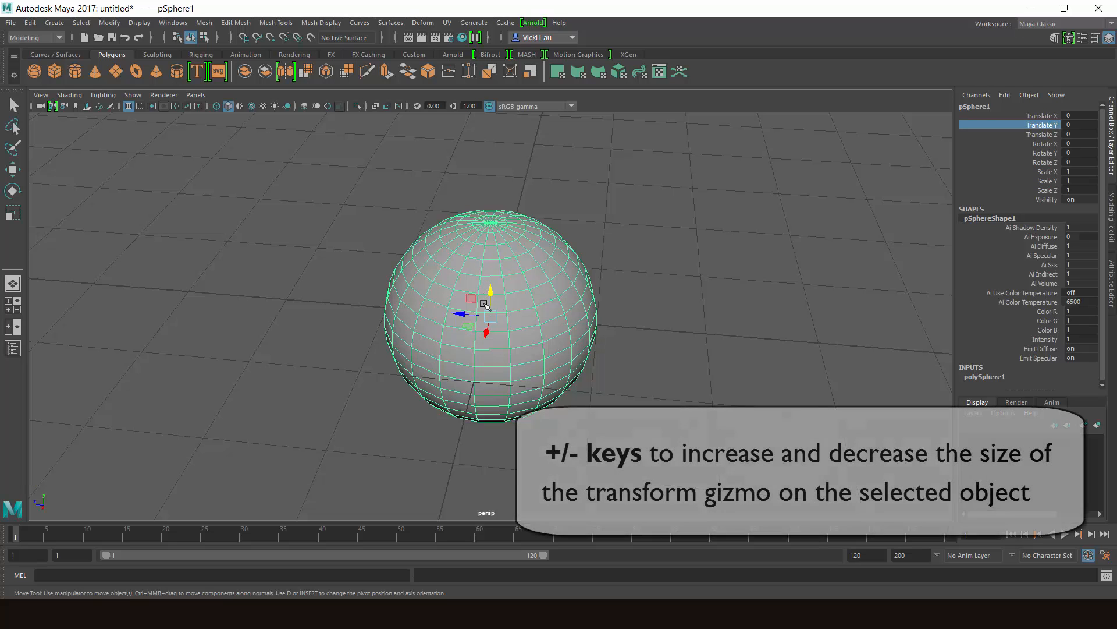
# Enlarge the sphere's transform gizmo until its arrows reach about the sphere's outline.
pyautogui.press('+')
pyautogui.press('+')
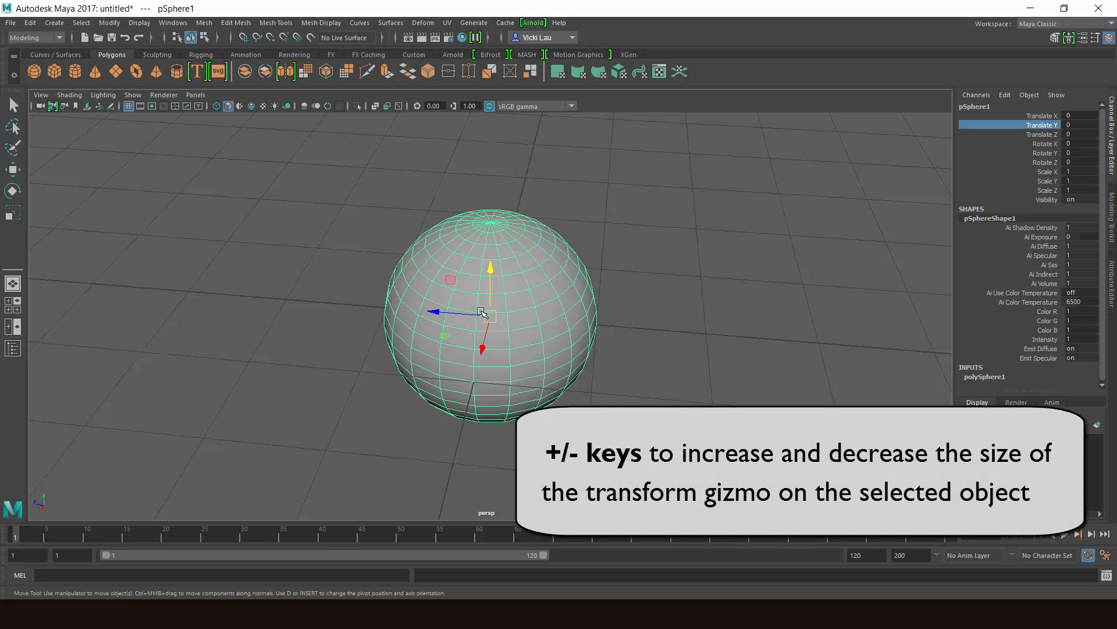
pyautogui.press('+')
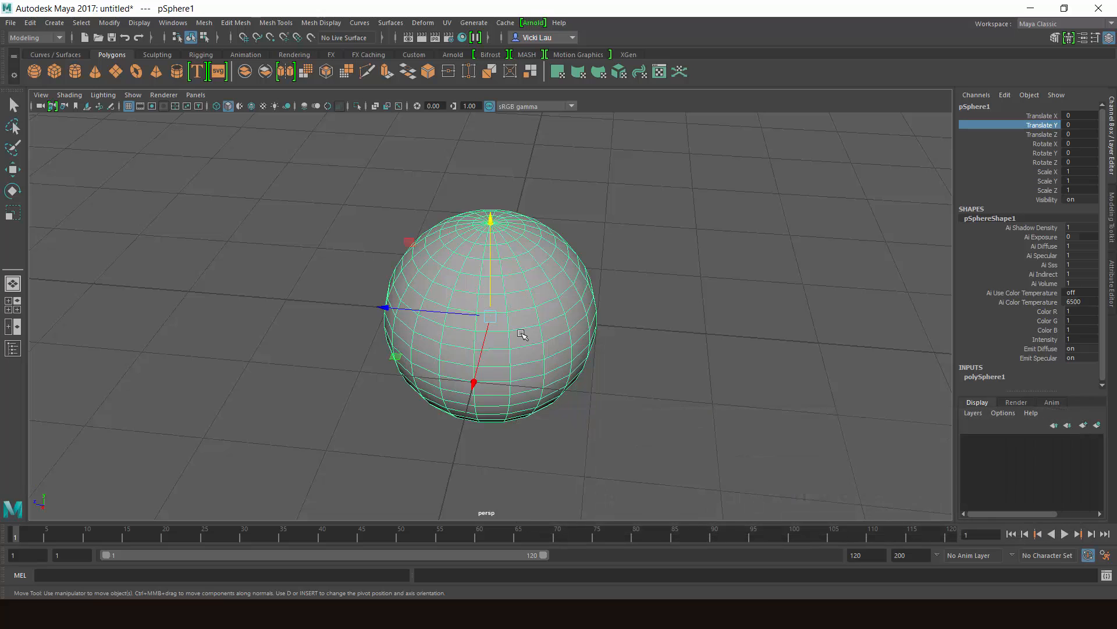
# Try moving the sphere about 0.856 units along the X axis, and undo the move.
pyautogui.scroll(-4, 524, 332)
pyautogui.keyDown('alt'); pyautogui.moveTo(597, 333); pyautogui.dragTo(474, 348); pyautogui.keyUp('alt')
pyautogui.moveTo(392, 331); pyautogui.dragTo(315, 269)
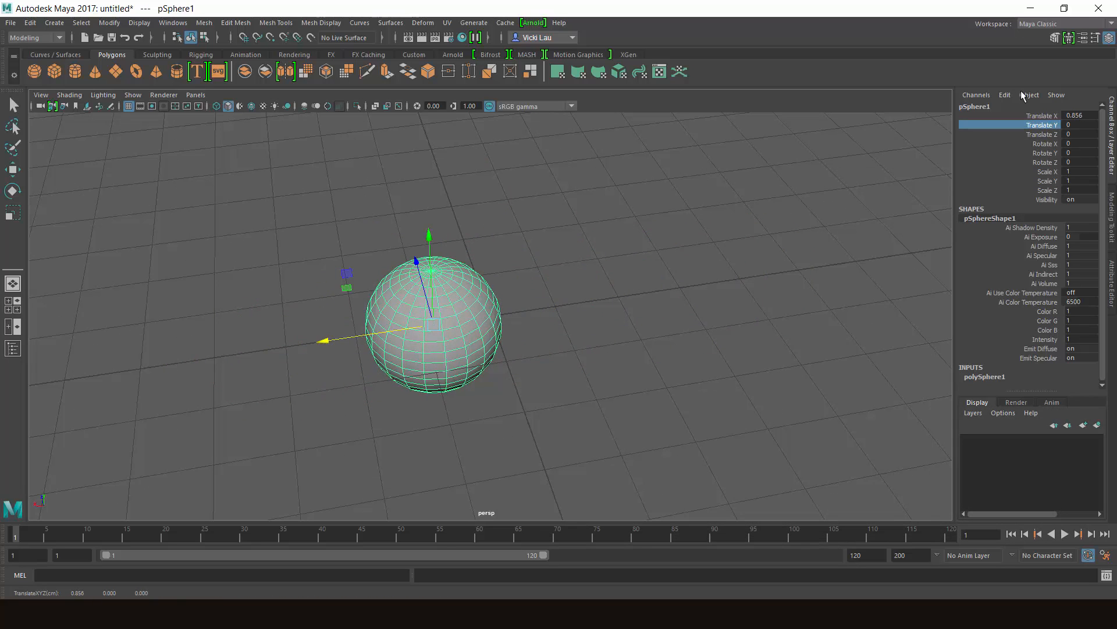
pyautogui.hotkey('ctrl', 'z')
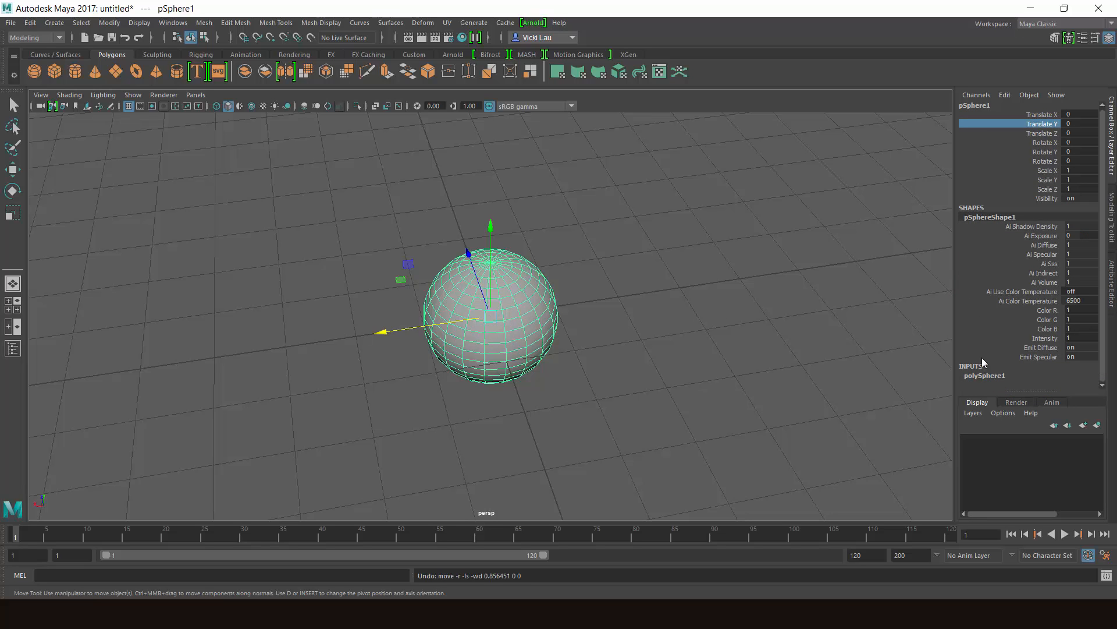
# Expand the sphere's polySphere1 inputs, try a radius of 2, and undo the radius change.
pyautogui.press('q')
pyautogui.click(983, 373)
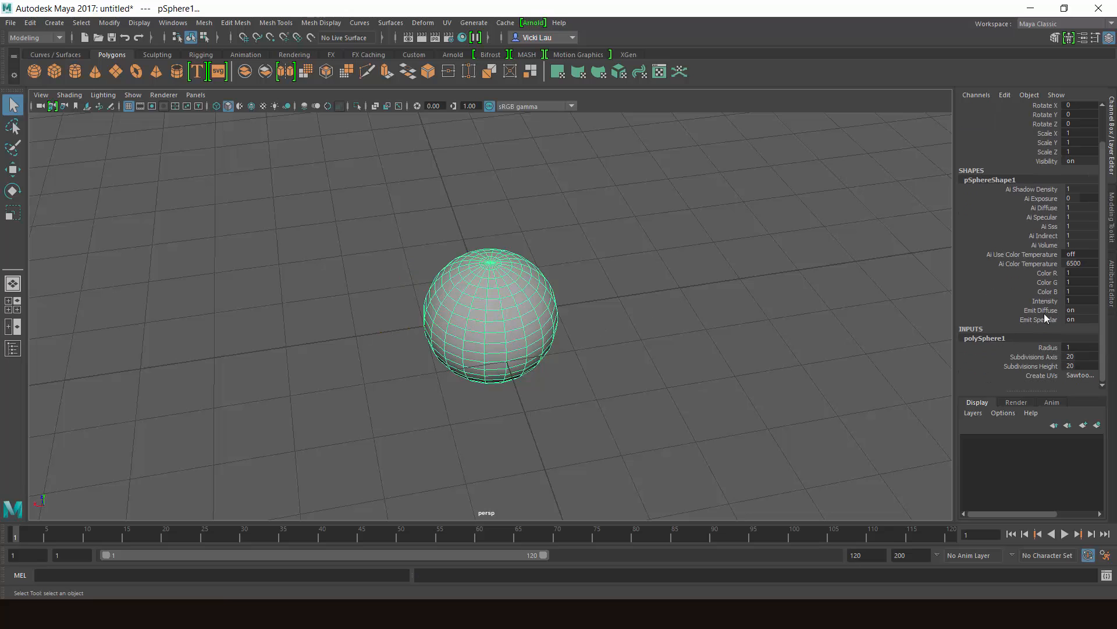
pyautogui.doubleClick(1065, 347)
pyautogui.write('0.01')
pyautogui.press('Return')
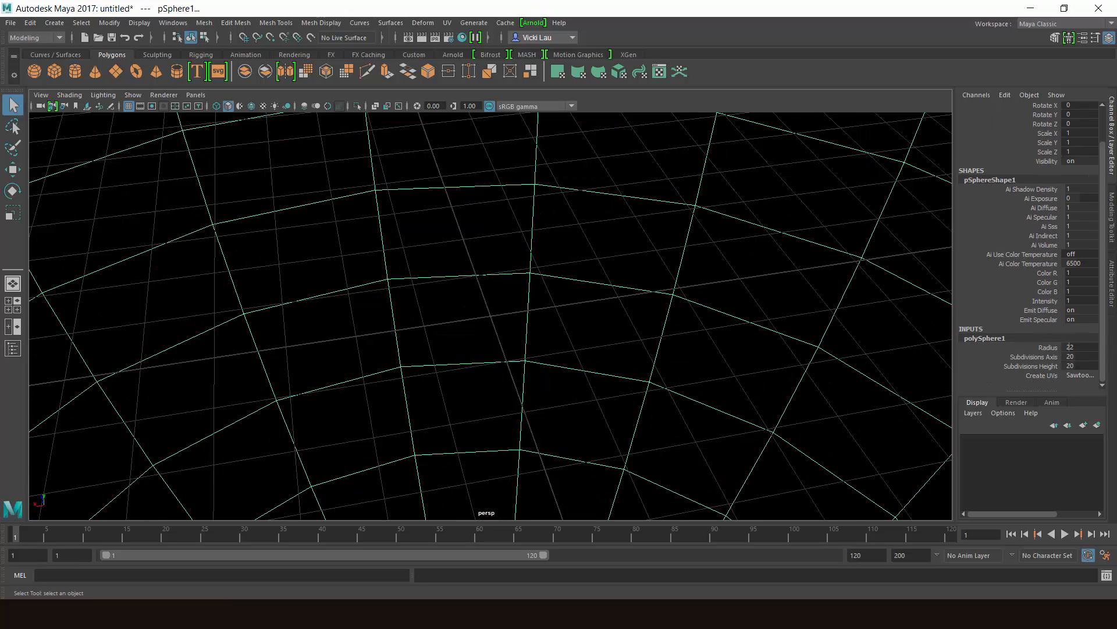
pyautogui.write('2')
pyautogui.press('Return')
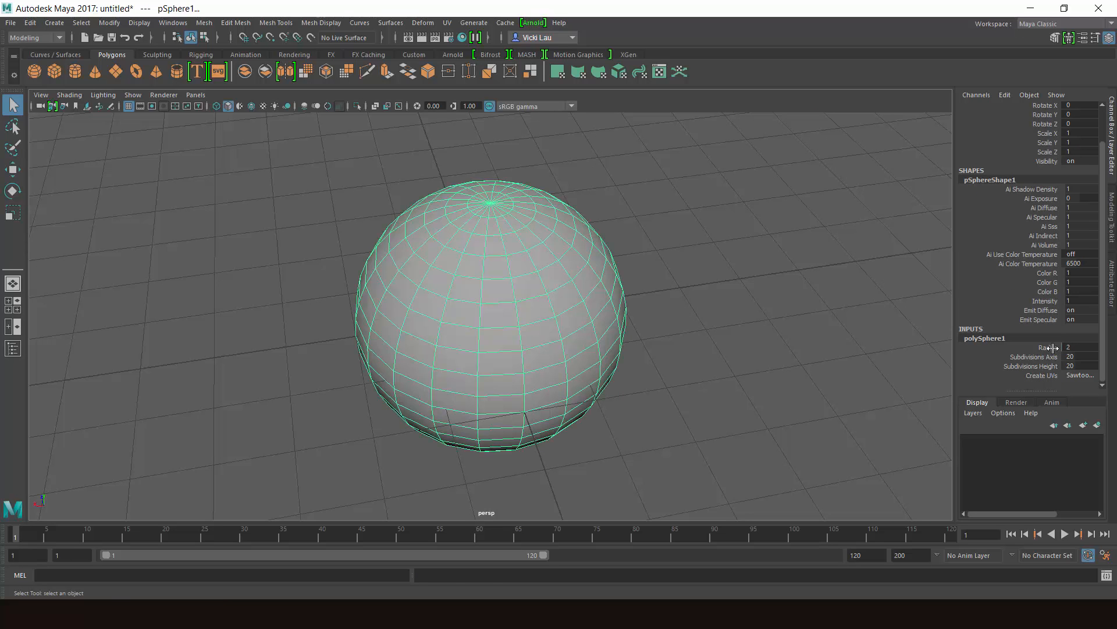
pyautogui.hotkey('ctrl', 'z')
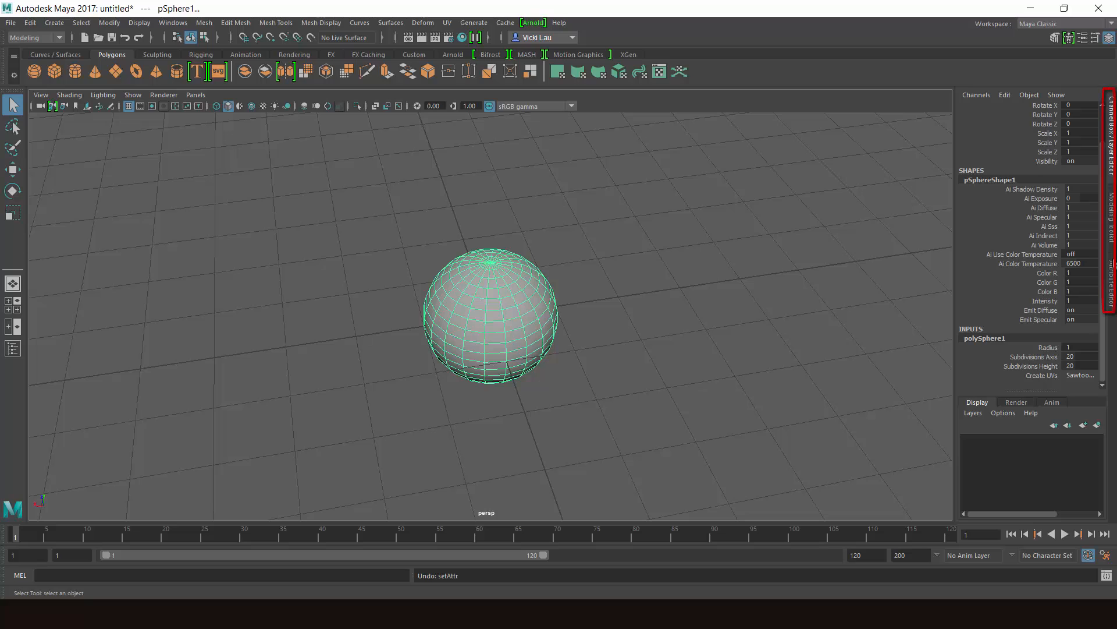
# Show the Modeling Toolkit to view its selection, mesh, component and tool options.
pyautogui.click(1113, 227)
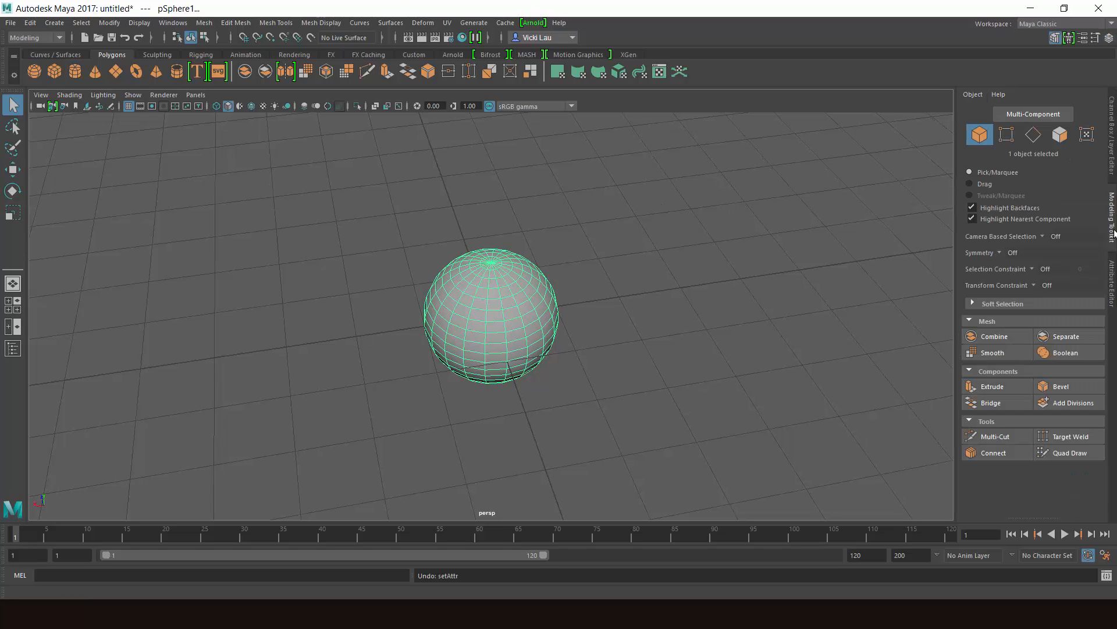
pyautogui.click(1113, 232)
pyautogui.click(1113, 232)
# View the sphere's initialShadingGroup and shape attributes in the Attribute Editor, and return to the Channel Box.
pyautogui.click(1113, 312)
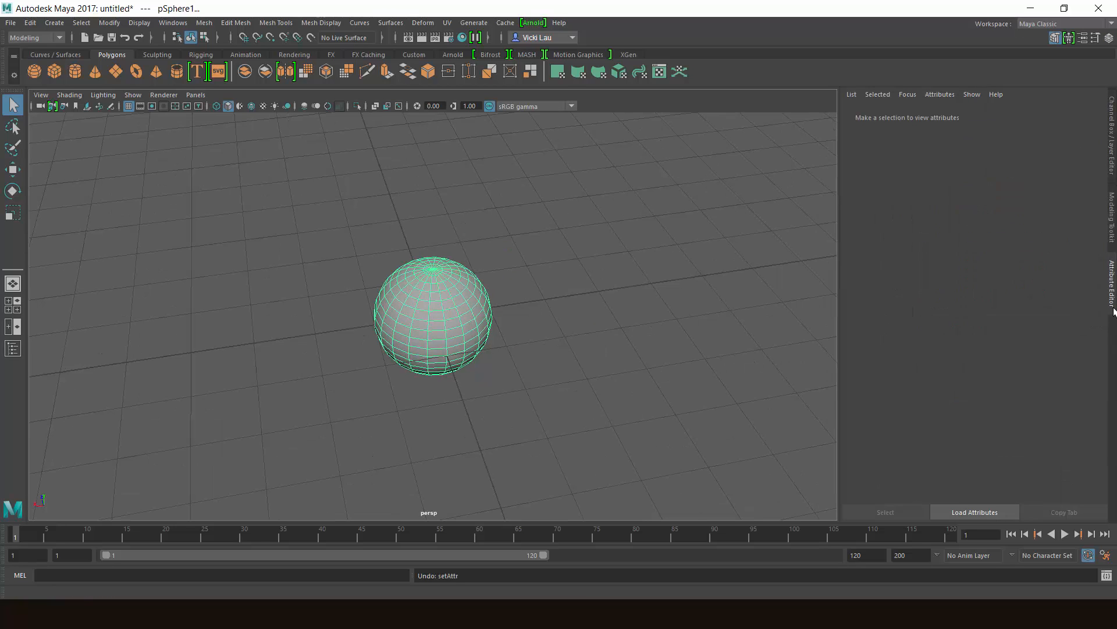
pyautogui.scroll(-3, 963, 109)
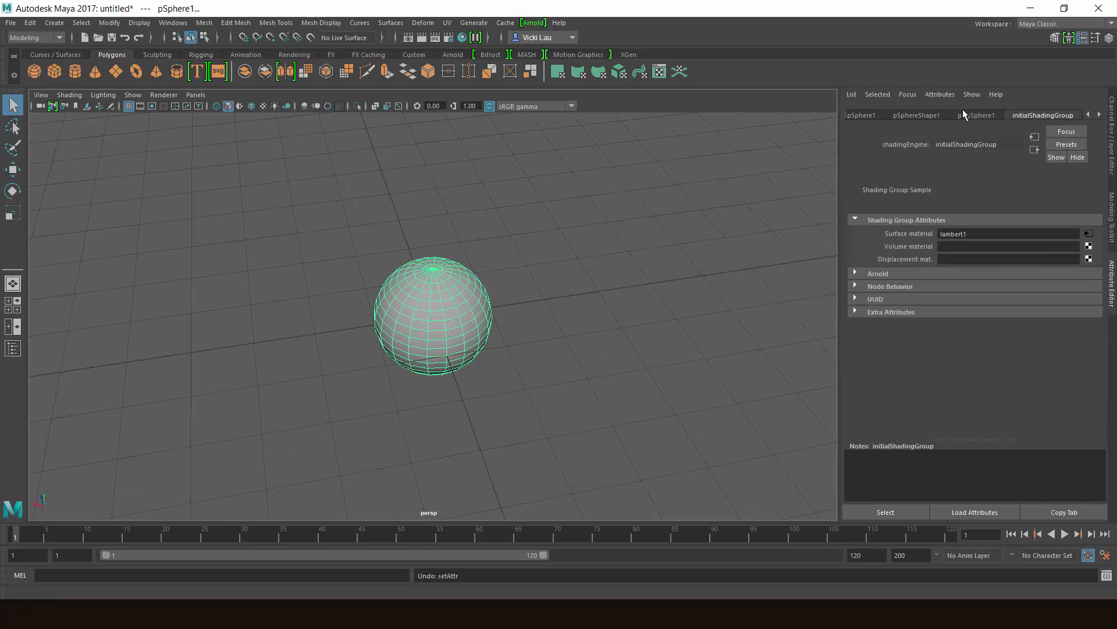
pyautogui.click(996, 113)
pyautogui.click(1018, 111)
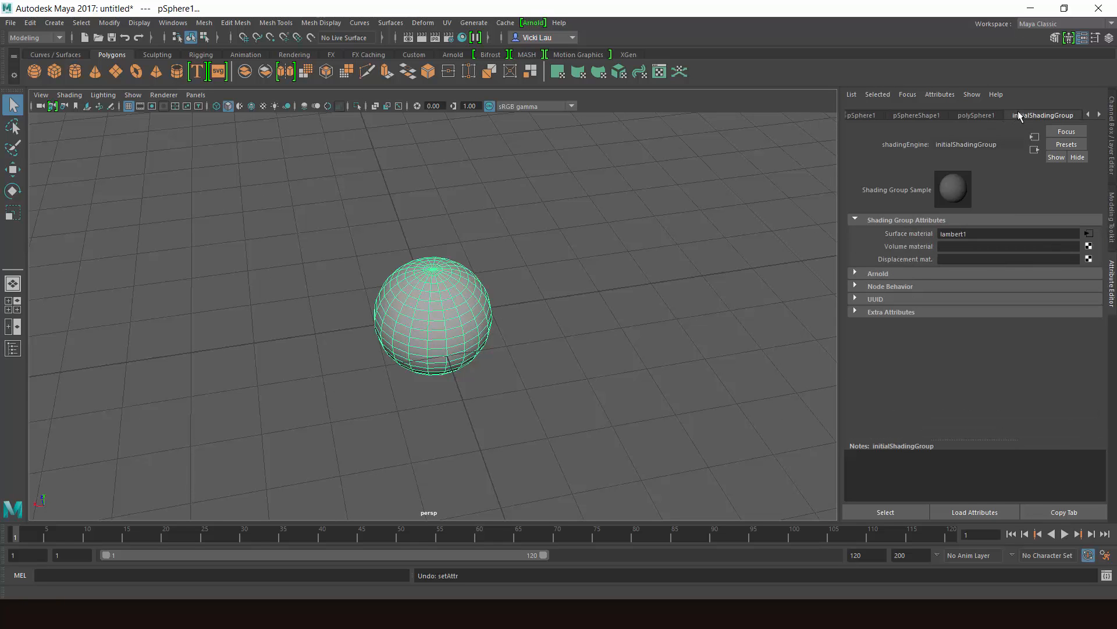
pyautogui.click(917, 112)
pyautogui.click(1112, 133)
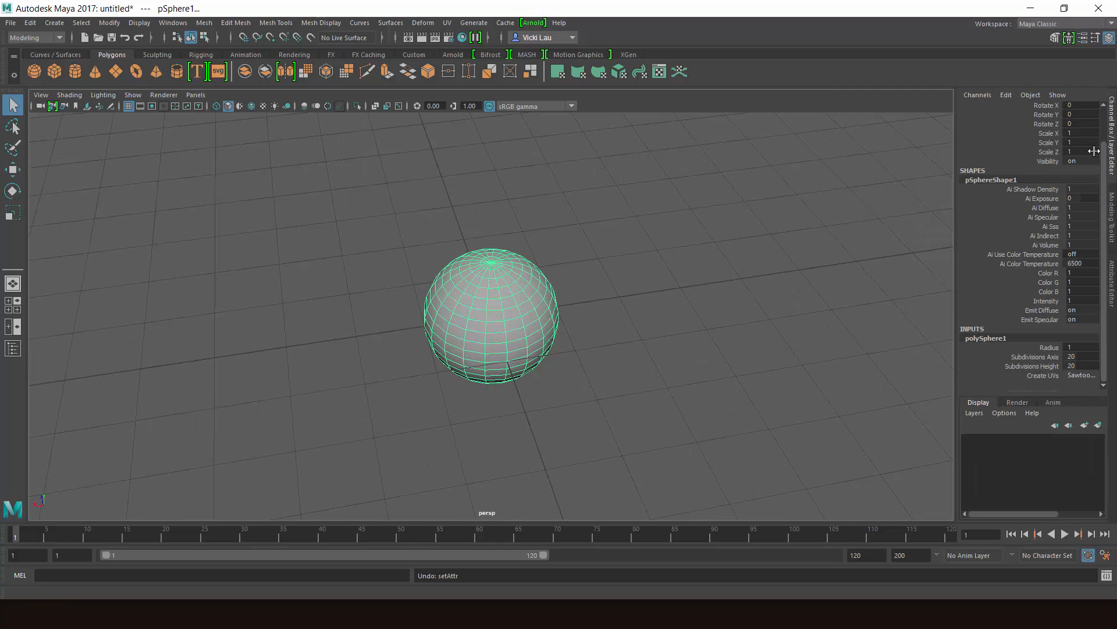
# Reopen the Attribute Editor and examine the sphere's polySphere1, initialShadingGroup and pSphereShape1 attributes.
pyautogui.click(1112, 274)
pyautogui.click(982, 116)
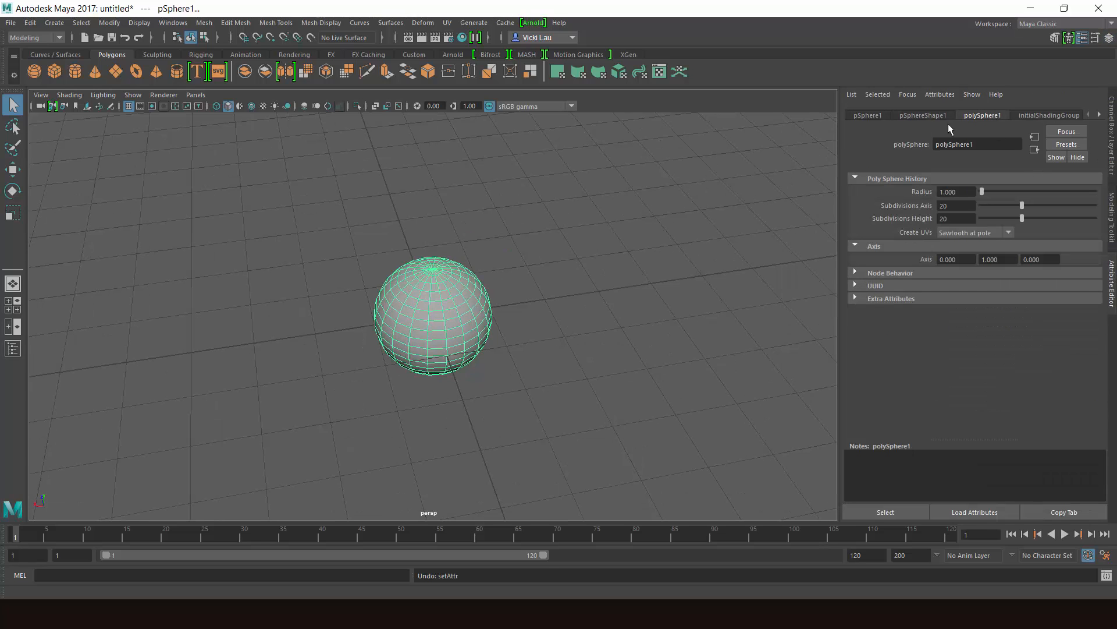
pyautogui.click(1032, 111)
pyautogui.click(1001, 116)
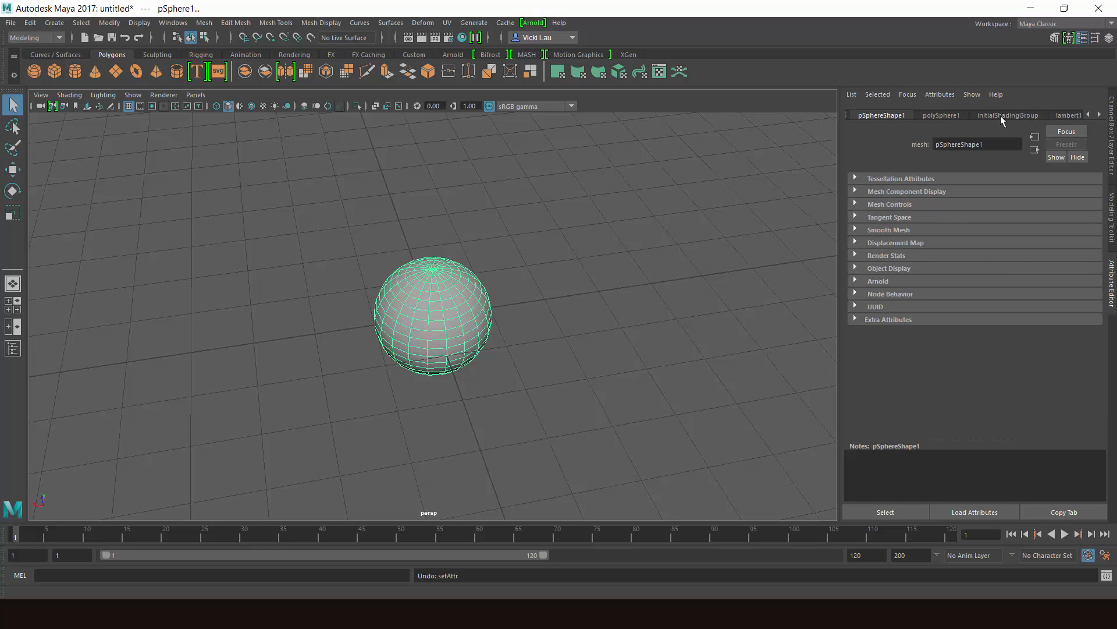
pyautogui.click(875, 117)
# Return to the Channel Box and look at the Anim layers before going back to the Display layers.
pyautogui.click(1109, 149)
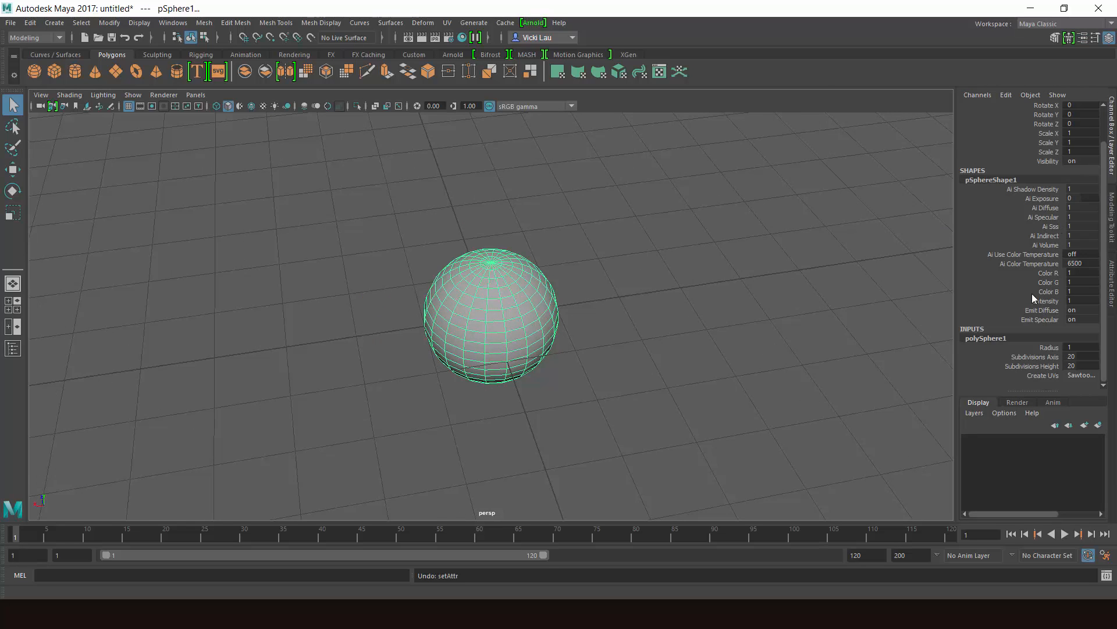
pyautogui.click(1053, 402)
pyautogui.click(979, 403)
# Duplicate the sphere and move the copy about 2.88 units along the X axis.
pyautogui.scroll(-5, 484, 302)
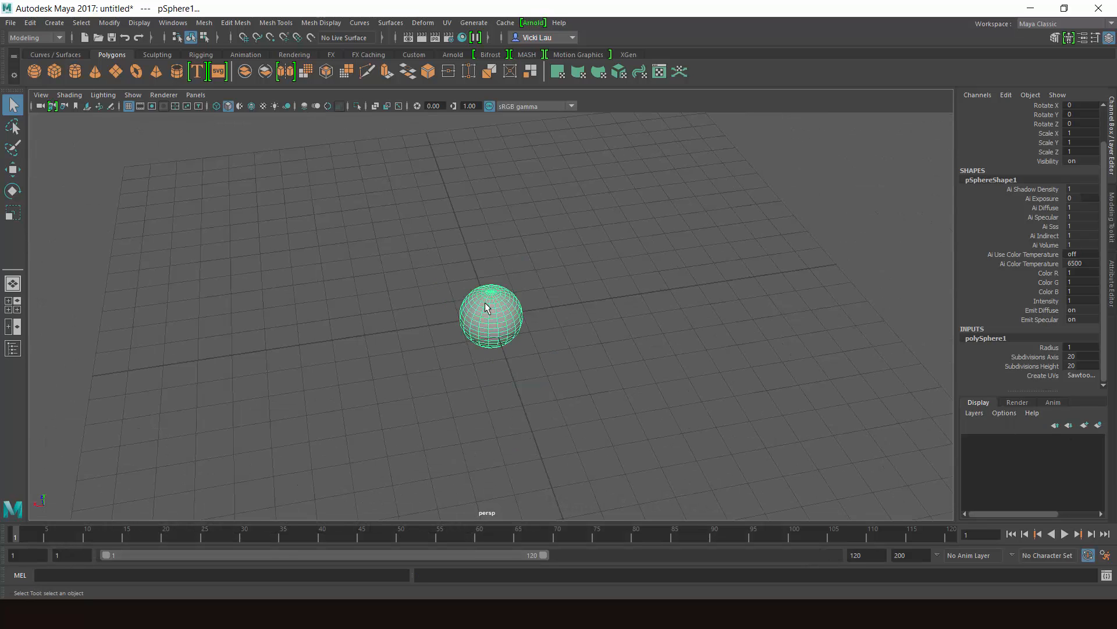
pyautogui.scroll(3, 483, 325)
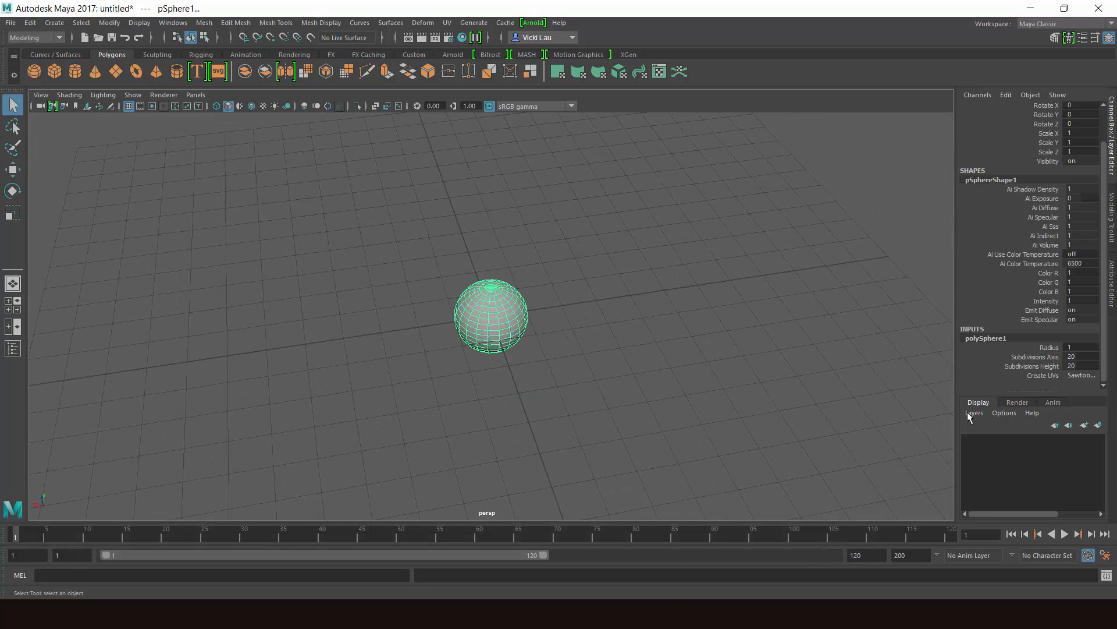
pyautogui.scroll(-2, 407, 267)
pyautogui.click(466, 261)
pyautogui.click(495, 324)
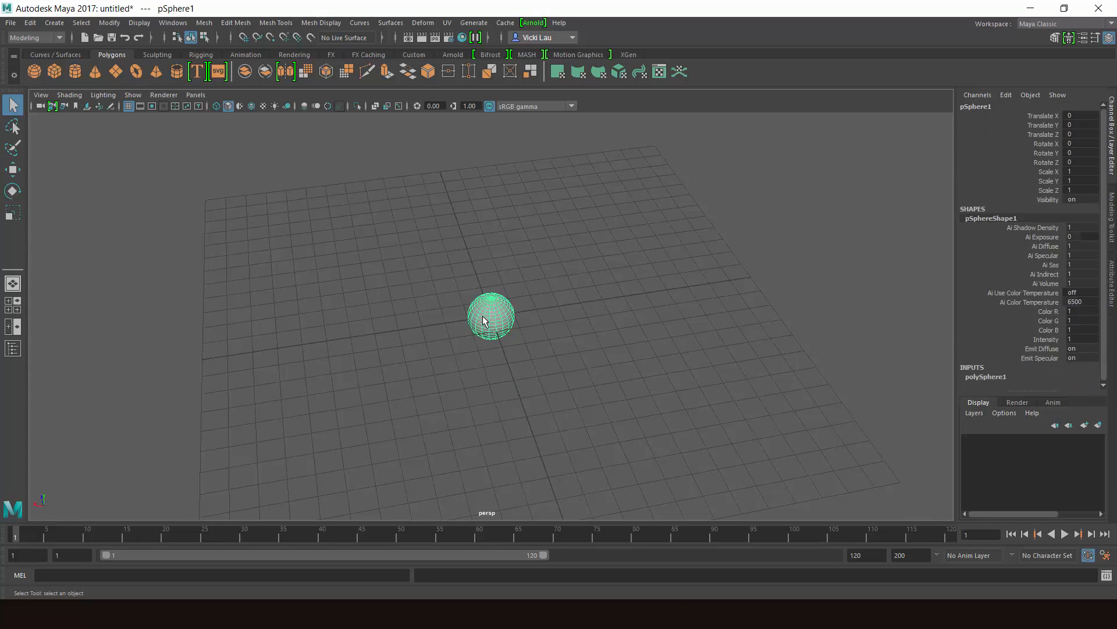
pyautogui.hotkey('ctrl', 'd')
pyautogui.press('w')
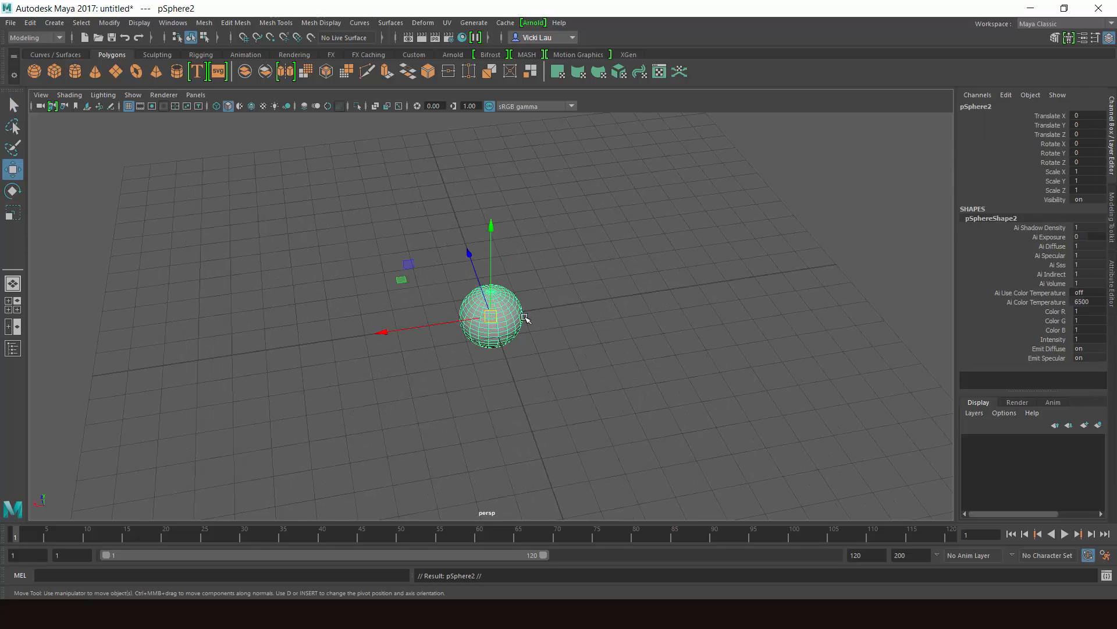
pyautogui.moveTo(382, 332); pyautogui.dragTo(296, 357)
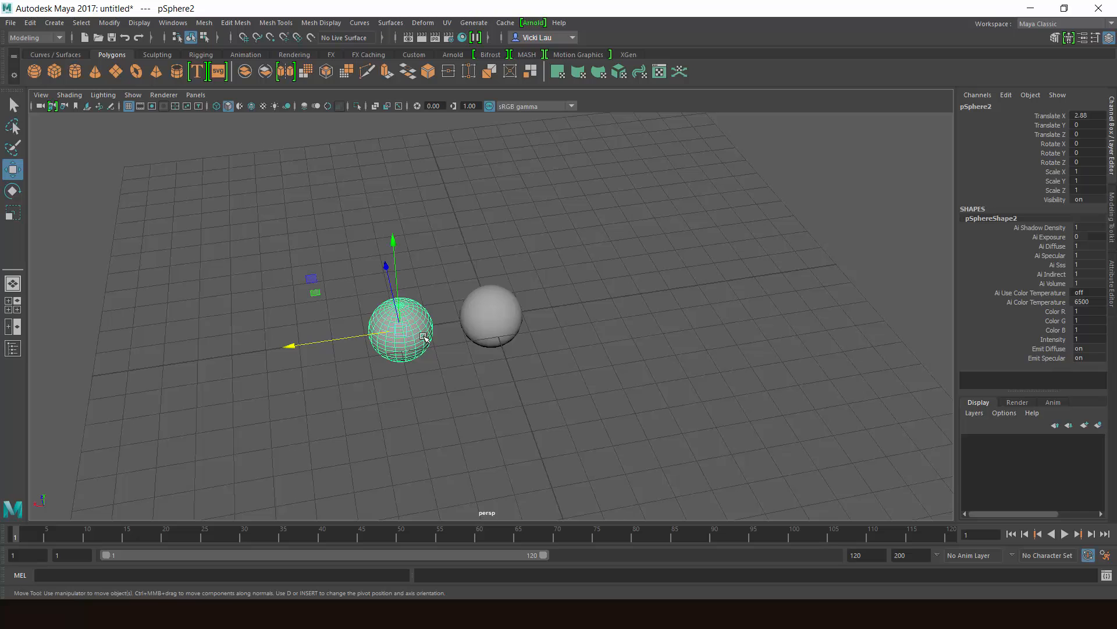
# Create display layer layer1 and add the original sphere at the grid center to it.
pyautogui.click(466, 342)
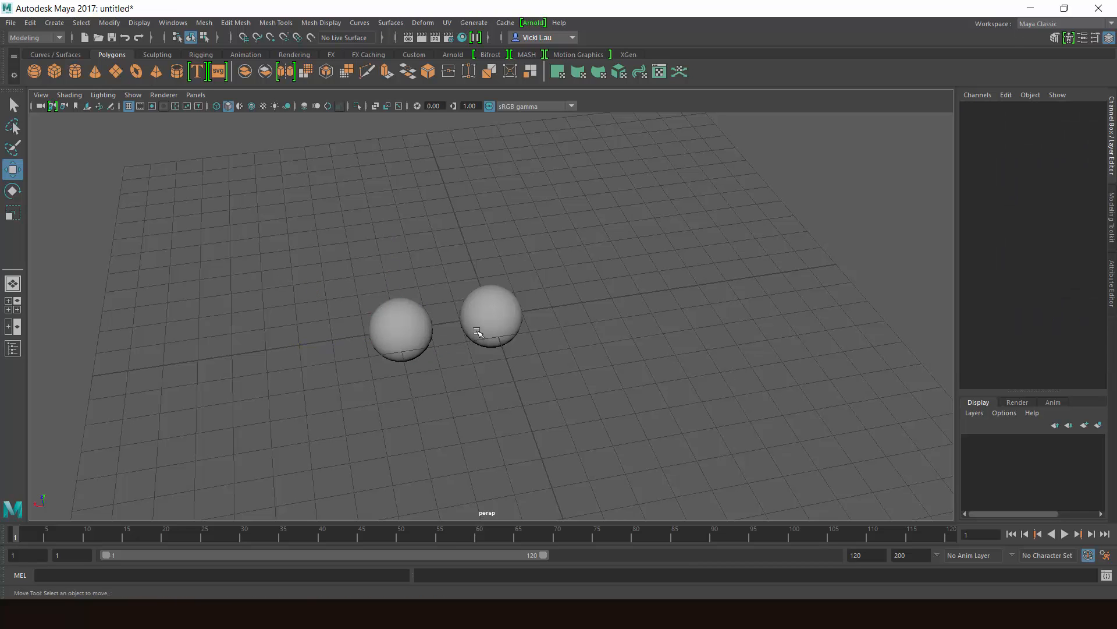
pyautogui.click(483, 329)
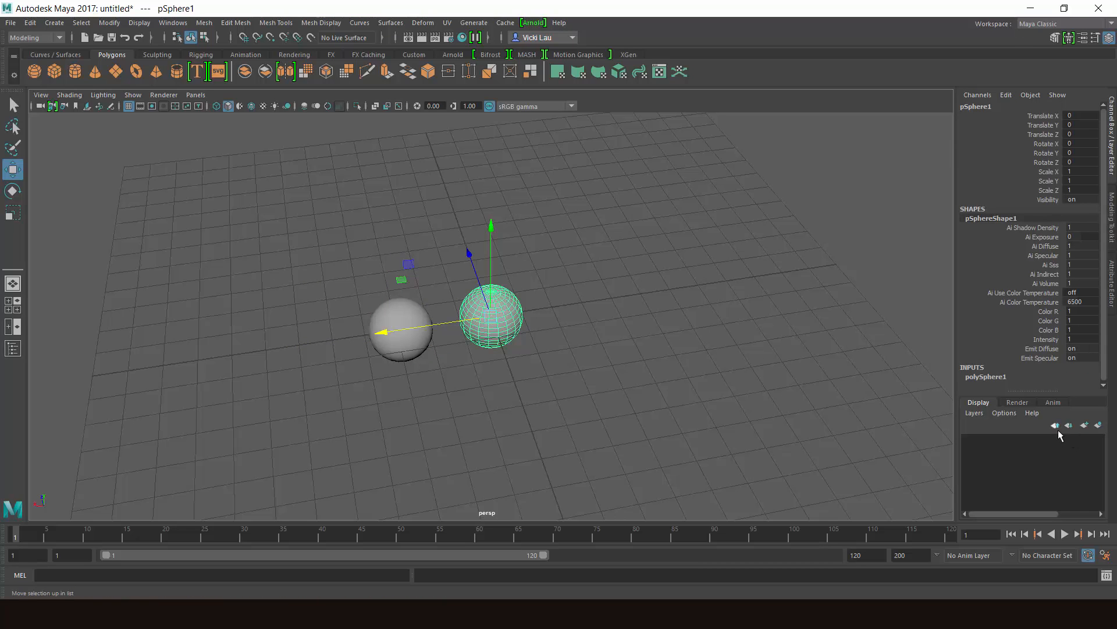
pyautogui.click(1085, 425)
pyautogui.click(1026, 440)
pyautogui.rightClick(1026, 440)
pyautogui.click(1026, 466)
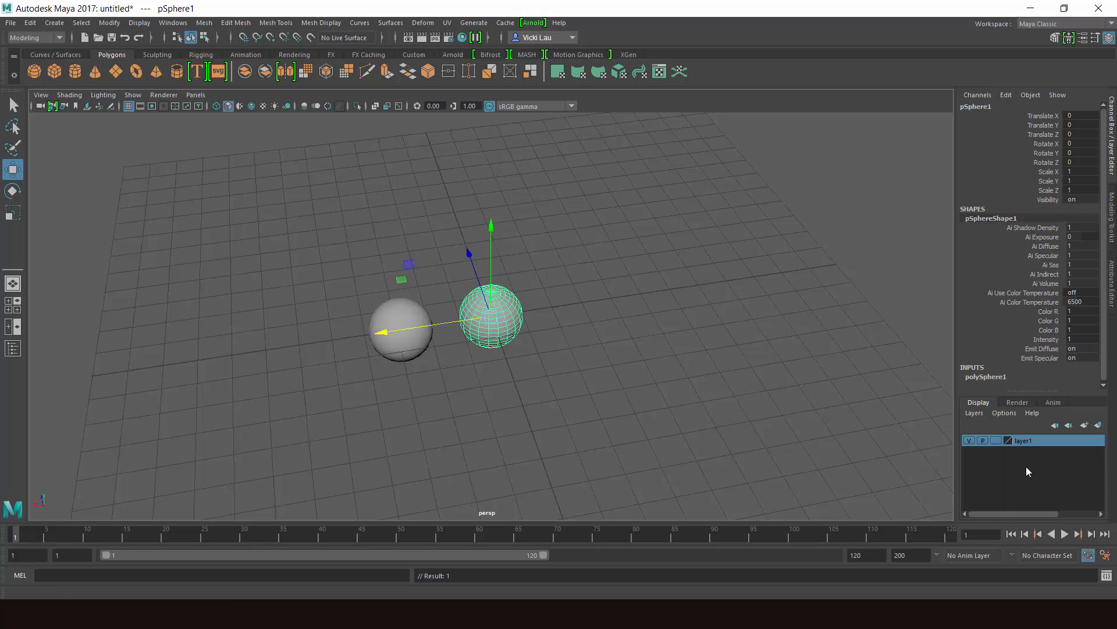
# Toggle layer1's visibility off and on twice, leaving the layer visible.
pyautogui.click(970, 440)
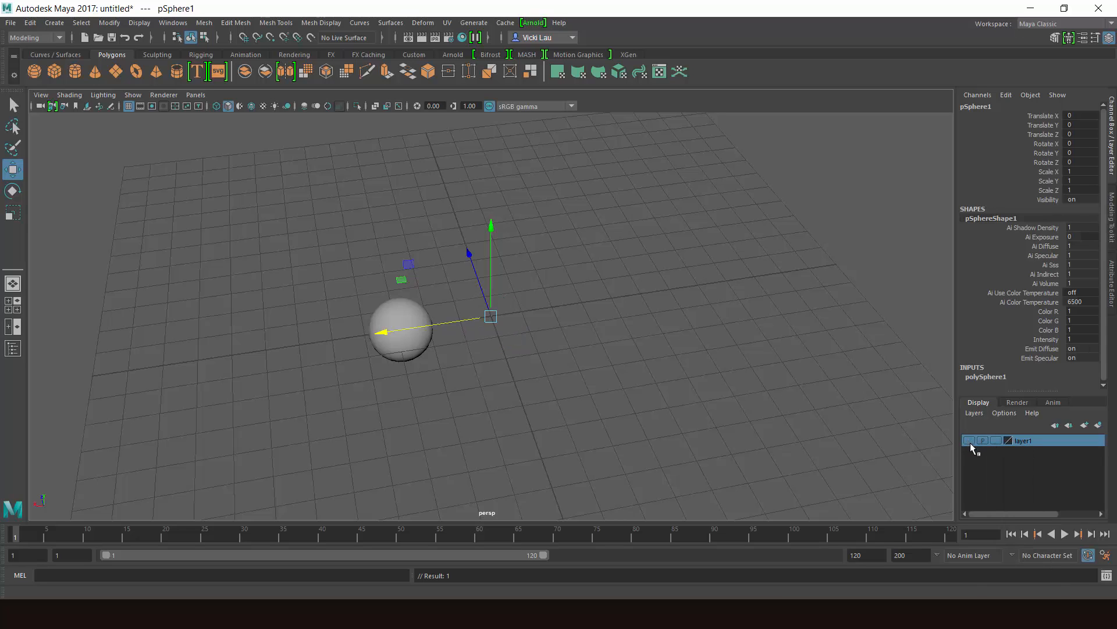
pyautogui.click(969, 440)
pyautogui.click(969, 441)
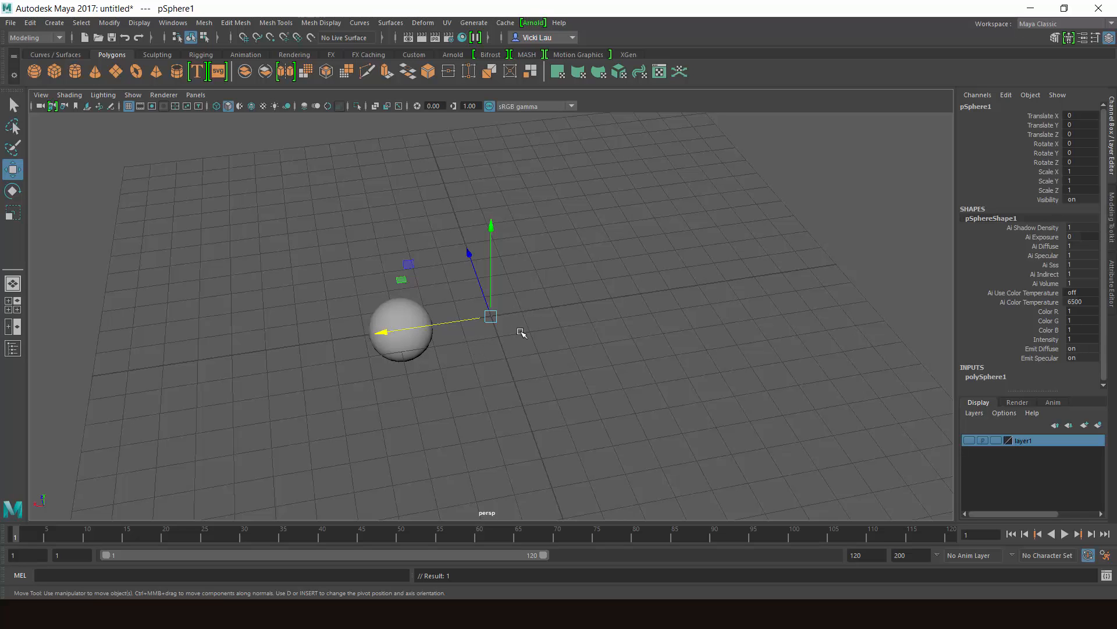
pyautogui.click(969, 441)
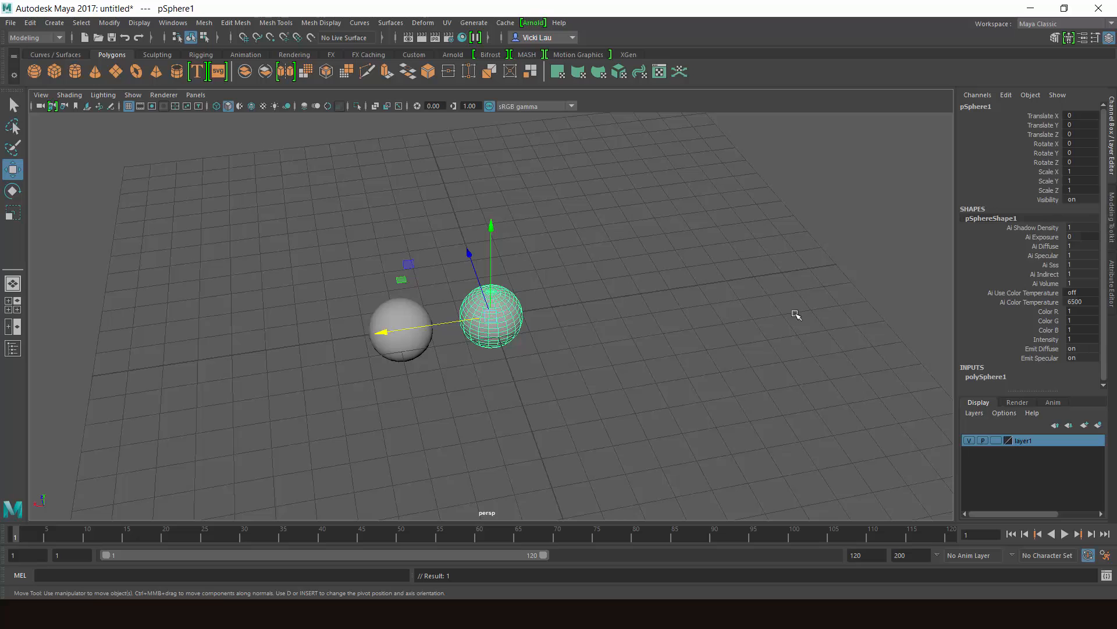
# View the render layers and the animation layers in the Layer Editor.
pyautogui.click(1015, 402)
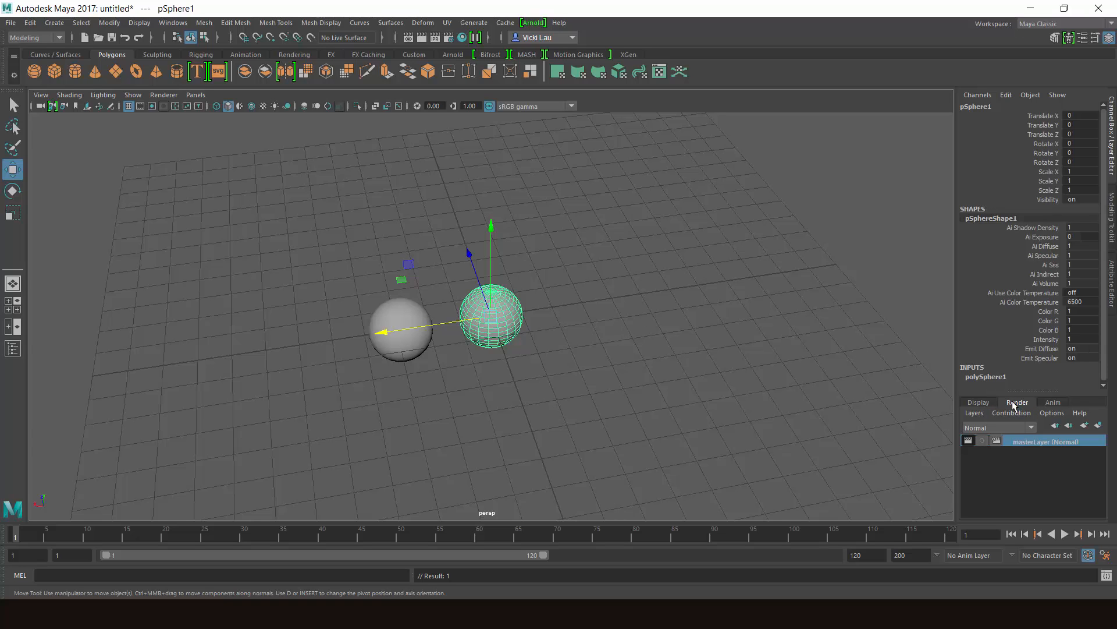
pyautogui.click(1053, 402)
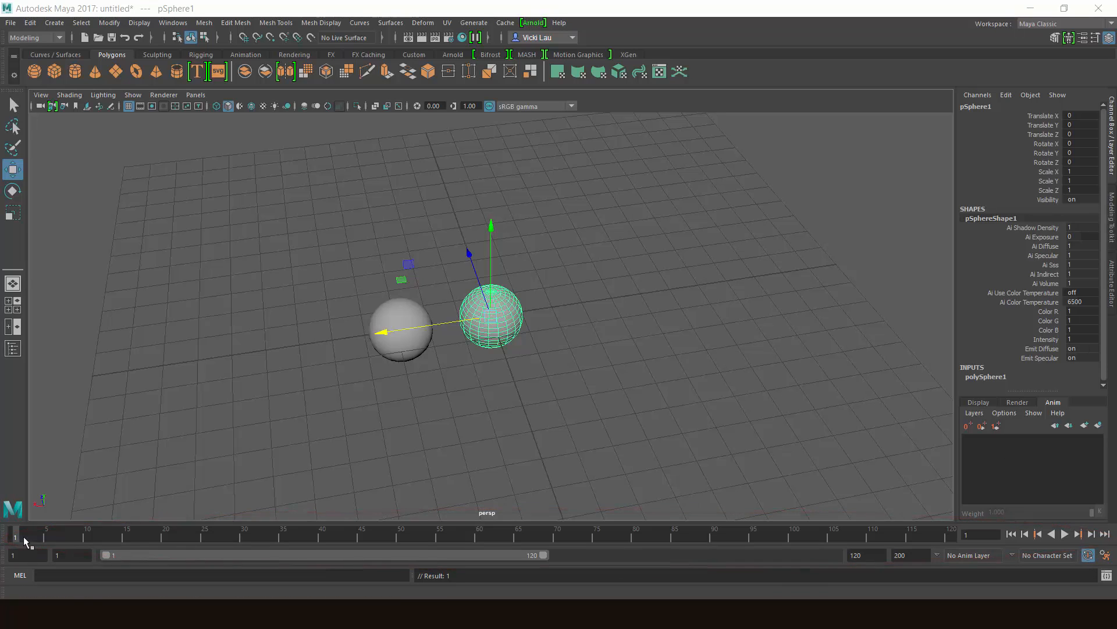
# Start and stop the timeline playback, and view the Time Slider preferences without changing them.
pyautogui.hotkey('alt', 'v')
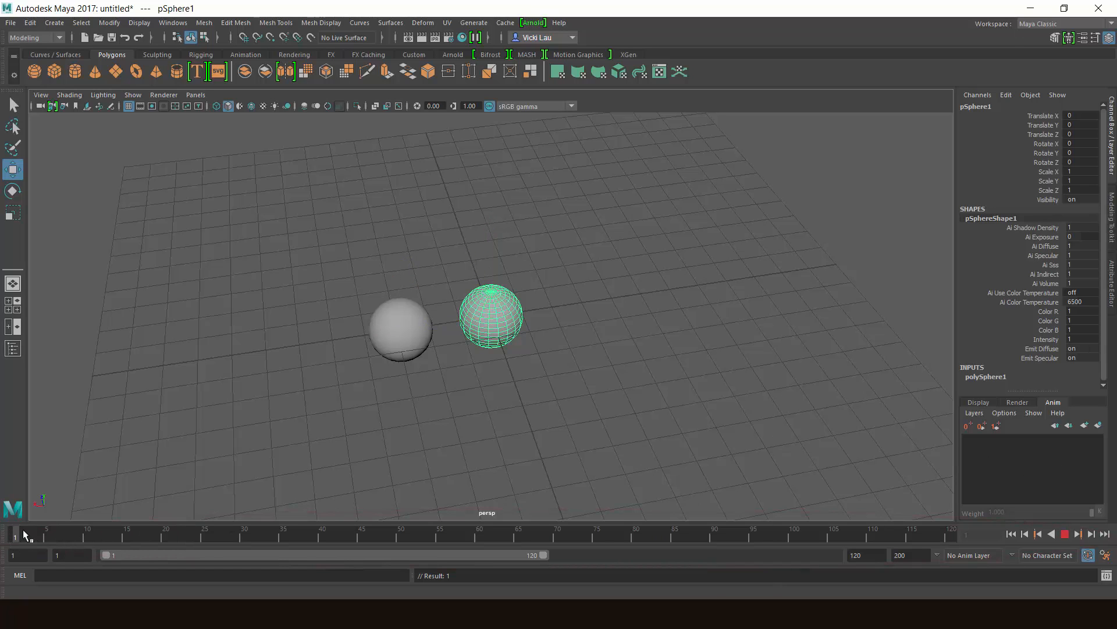
pyautogui.hotkey('alt', 'v')
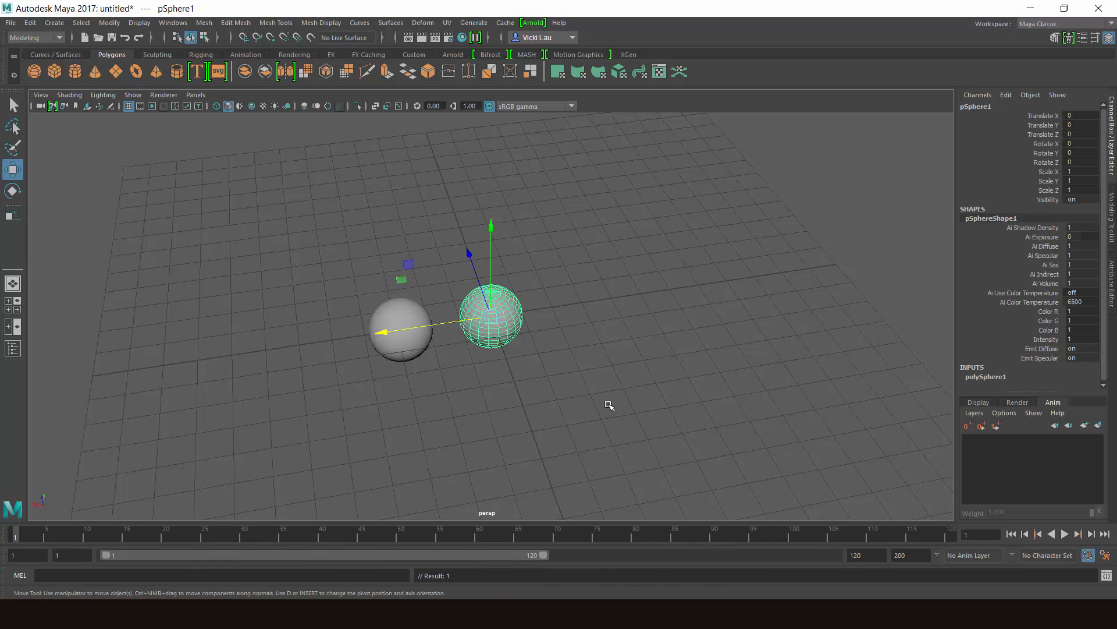
pyautogui.click(1104, 558)
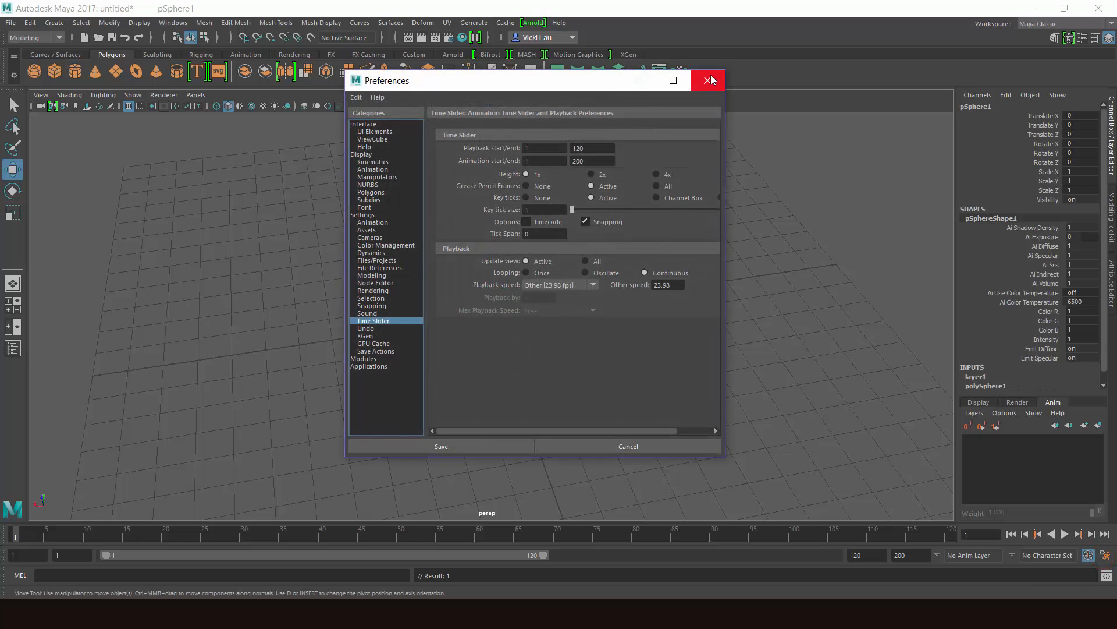
pyautogui.click(710, 80)
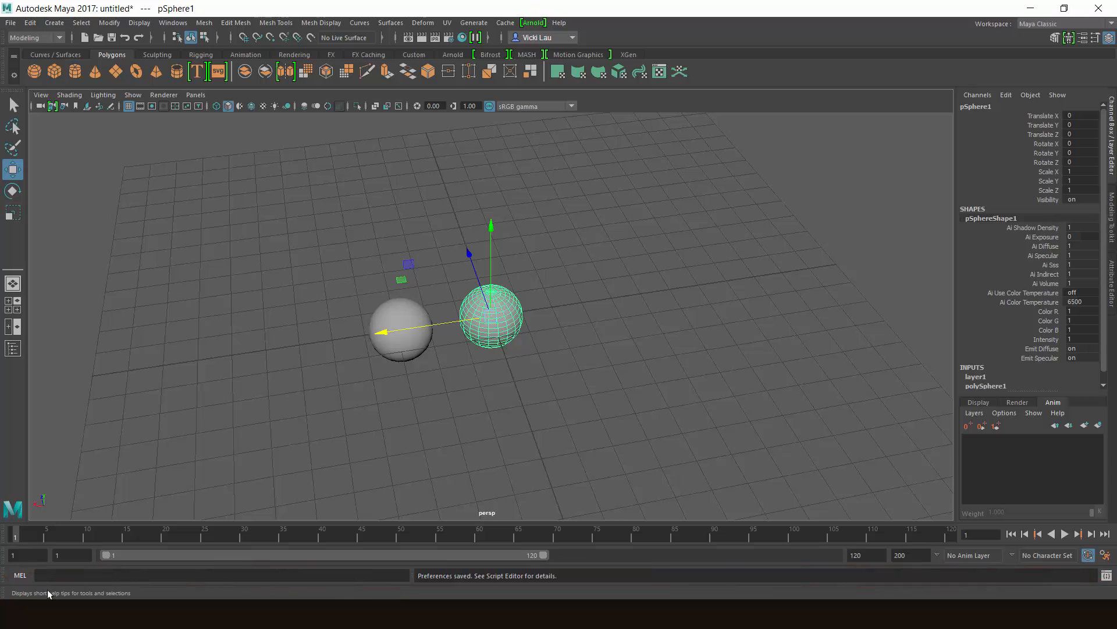
# Toggle the command line language between MEL and Python several times, leaving it on MEL.
pyautogui.click(20, 576)
pyautogui.click(21, 575)
pyautogui.click(20, 575)
pyautogui.click(21, 577)
pyautogui.click(21, 577)
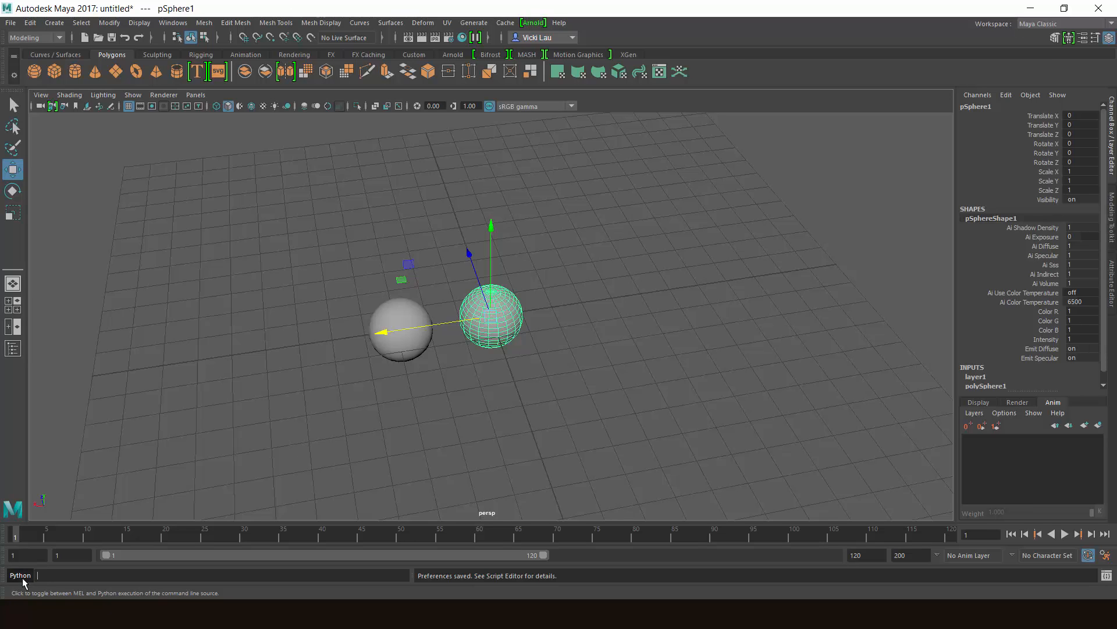
pyautogui.click(23, 578)
pyautogui.click(22, 579)
pyautogui.click(20, 576)
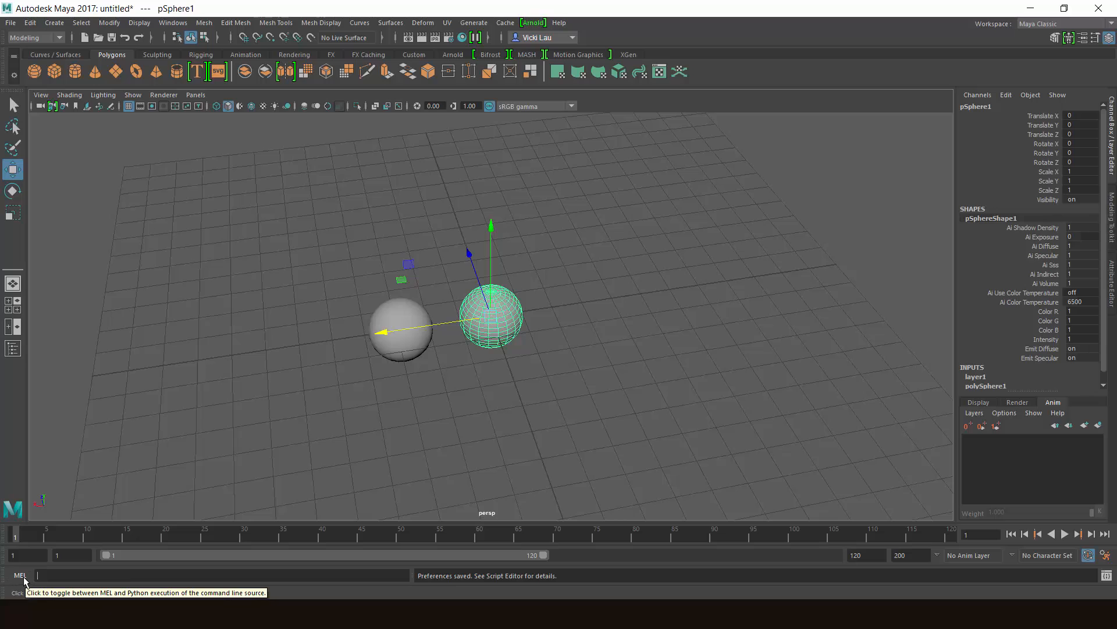
pyautogui.click(27, 574)
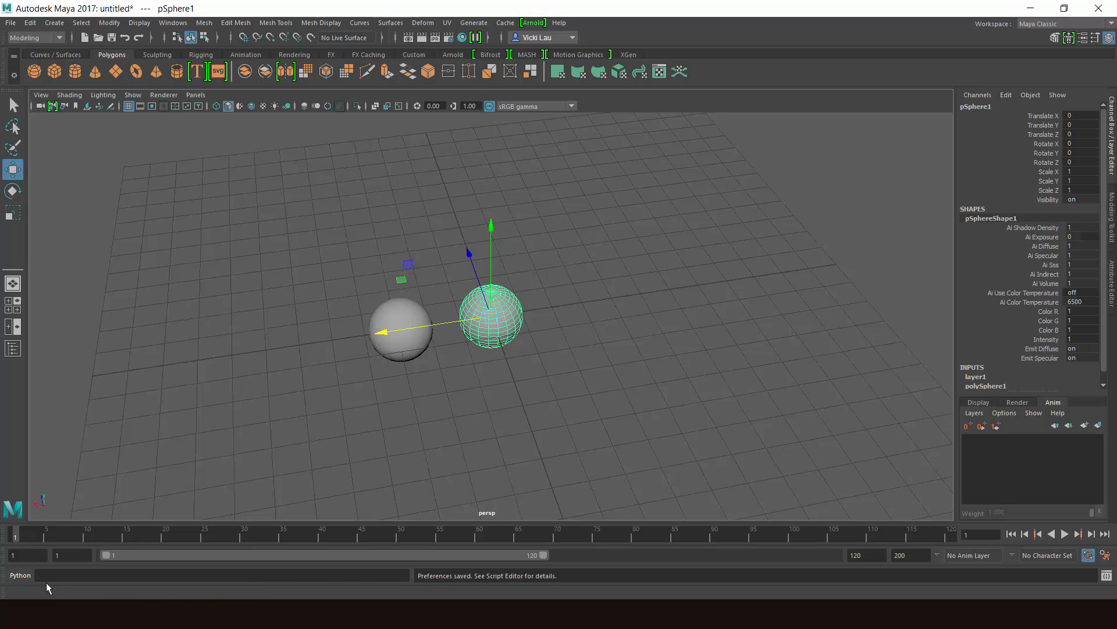
pyautogui.click(18, 578)
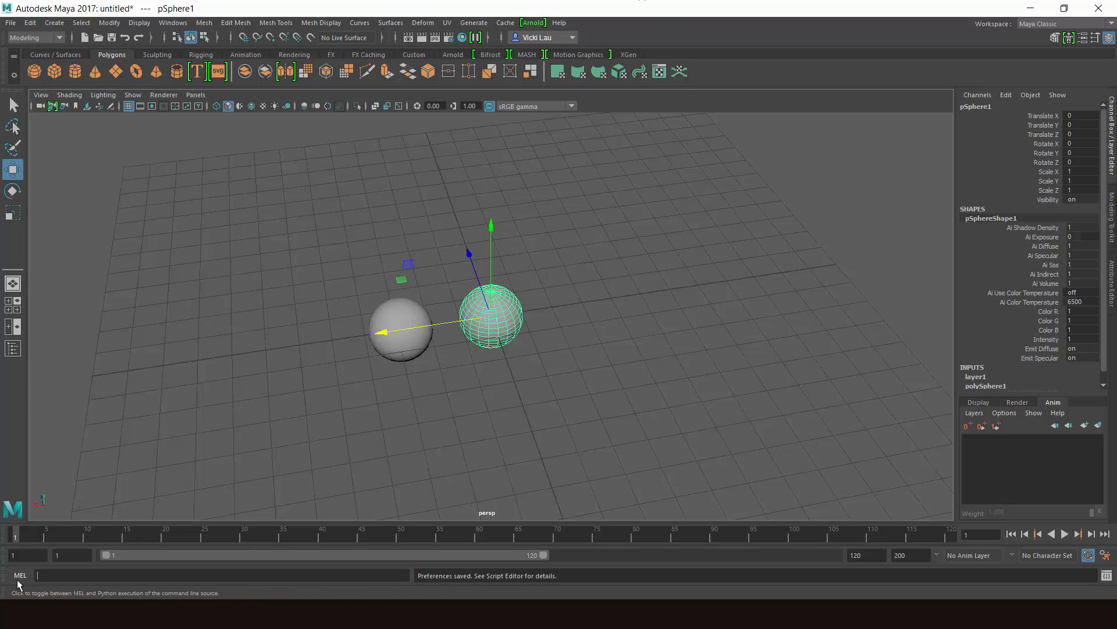
# Open the Script Editor, read through the command history from start to end, and close it.
pyautogui.click(1106, 576)
pyautogui.click(371, 207)
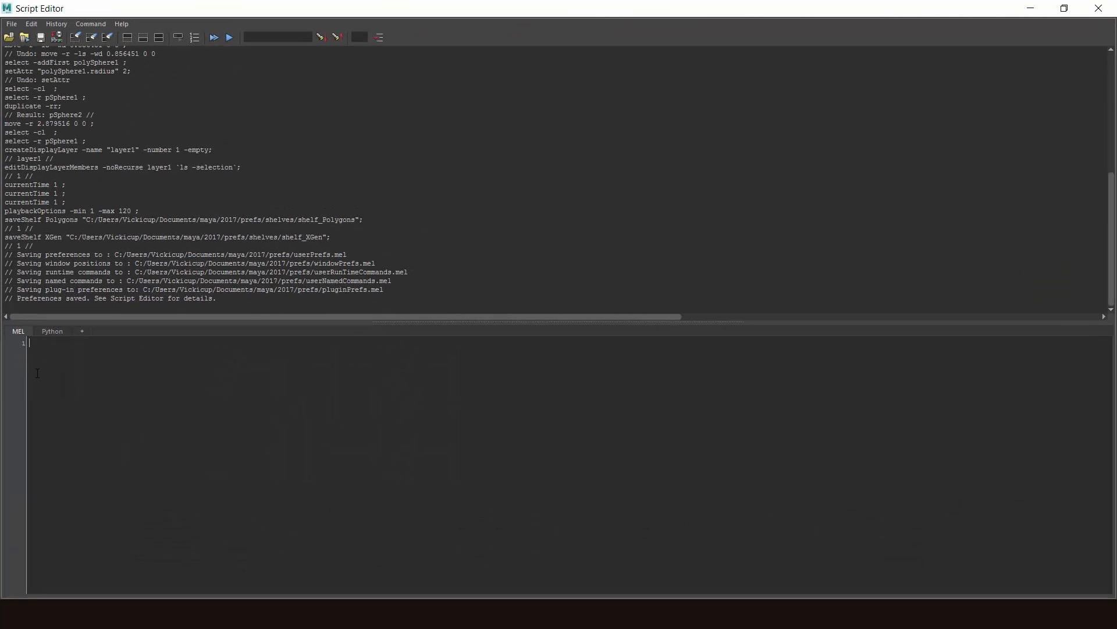
pyautogui.scroll(9, 65, 93)
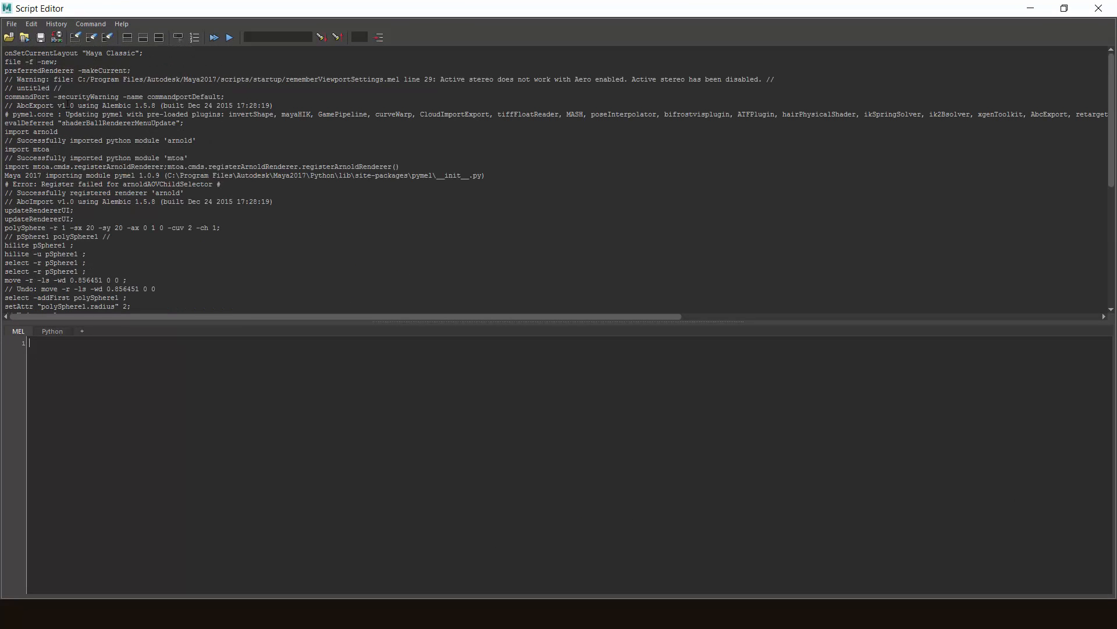
pyautogui.scroll(-9, 69, 111)
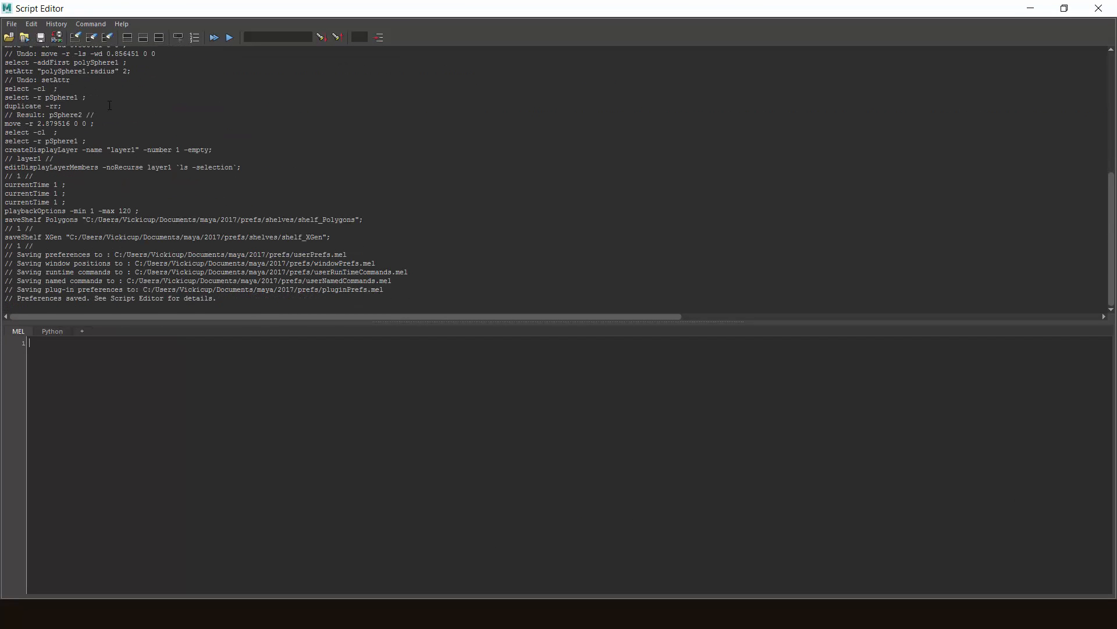
pyautogui.scroll(7, 108, 102)
pyautogui.scroll(-7, 76, 73)
pyautogui.moveTo(200, 5); pyautogui.dragTo(494, 197)
pyautogui.click(622, 194)
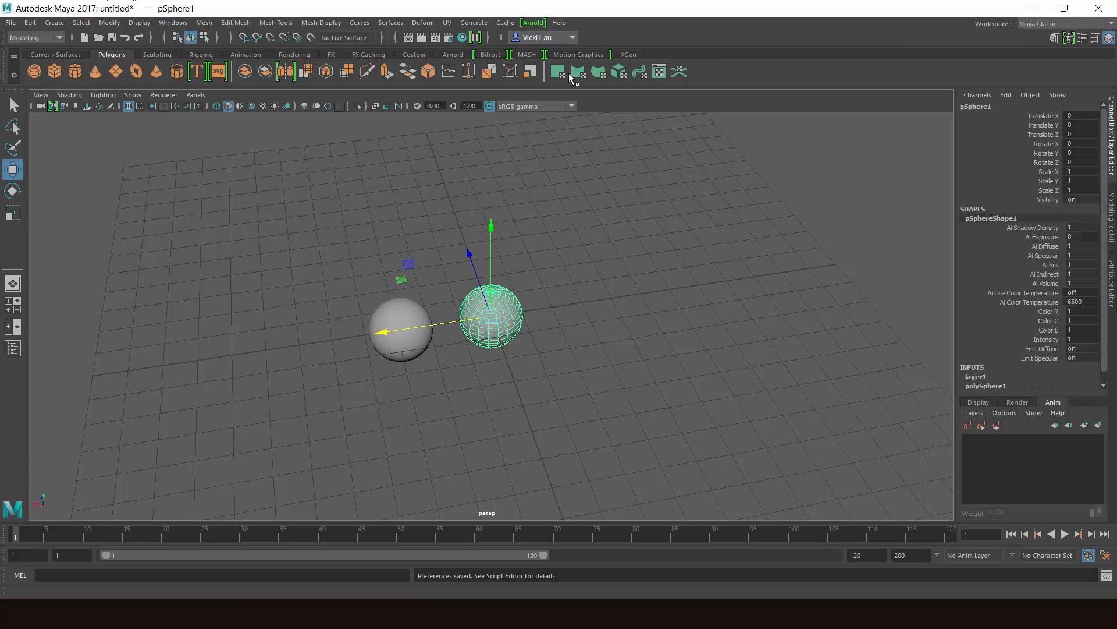
# View the available menu sets and browse the Curves / Surfaces, Polygons, Animation, Rendering, FX, FX Caching and Custom shelves.
pyautogui.click(55, 55)
pyautogui.click(58, 38)
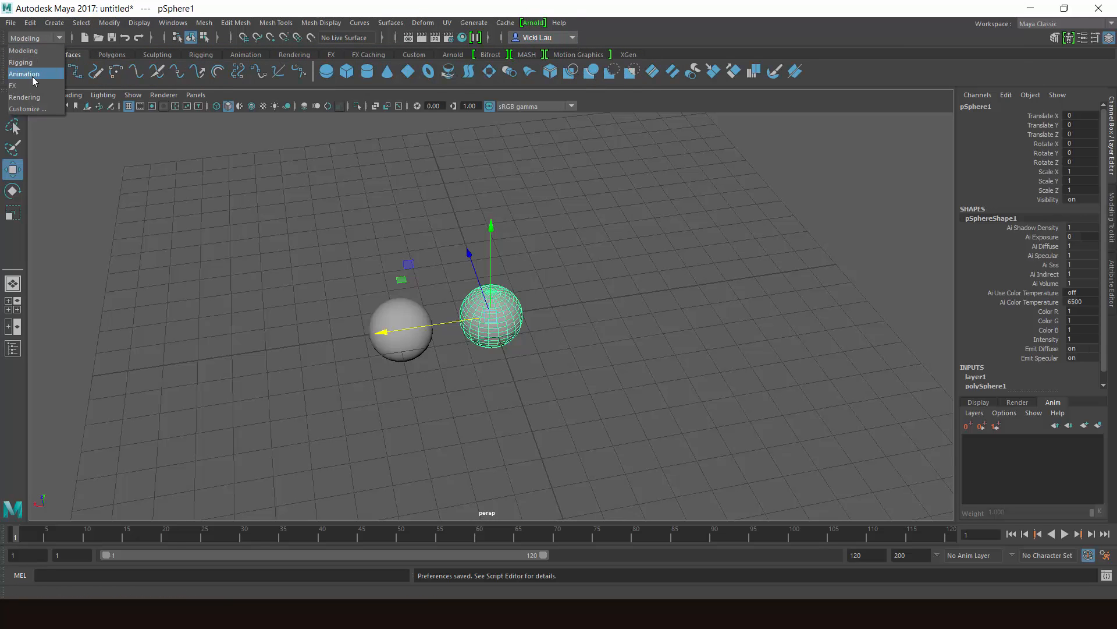
pyautogui.click(39, 37)
pyautogui.click(107, 53)
pyautogui.click(246, 54)
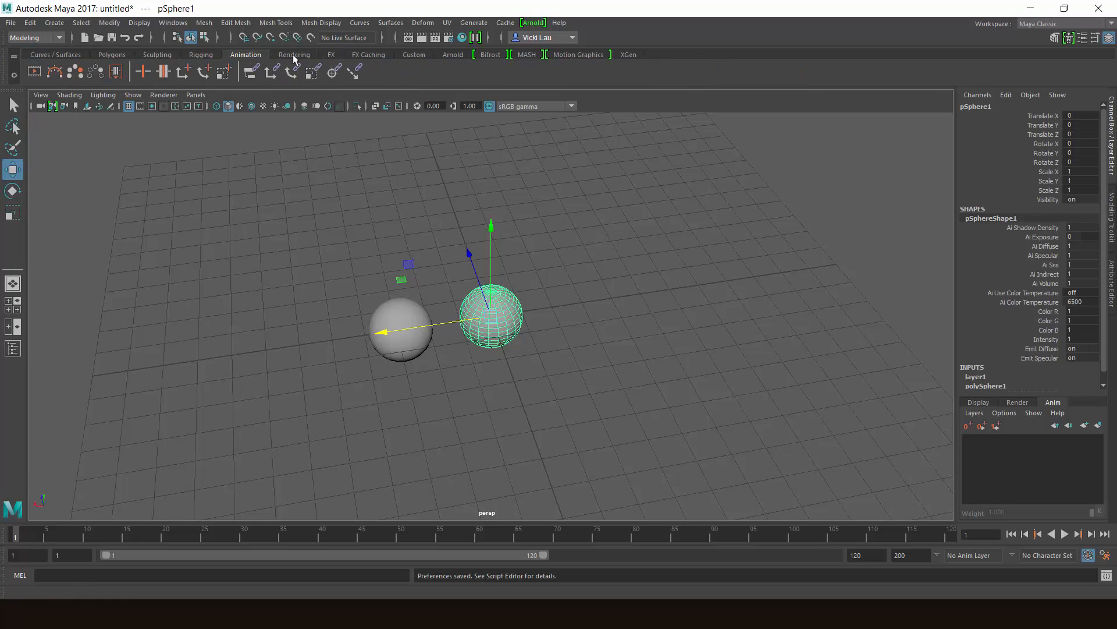
pyautogui.click(294, 56)
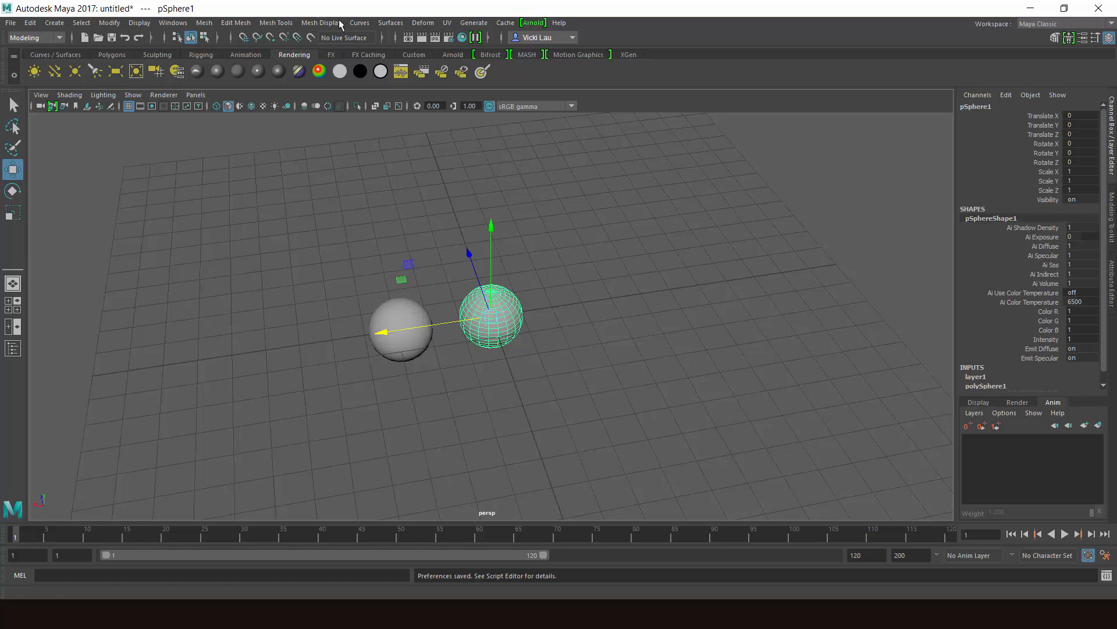
pyautogui.click(333, 56)
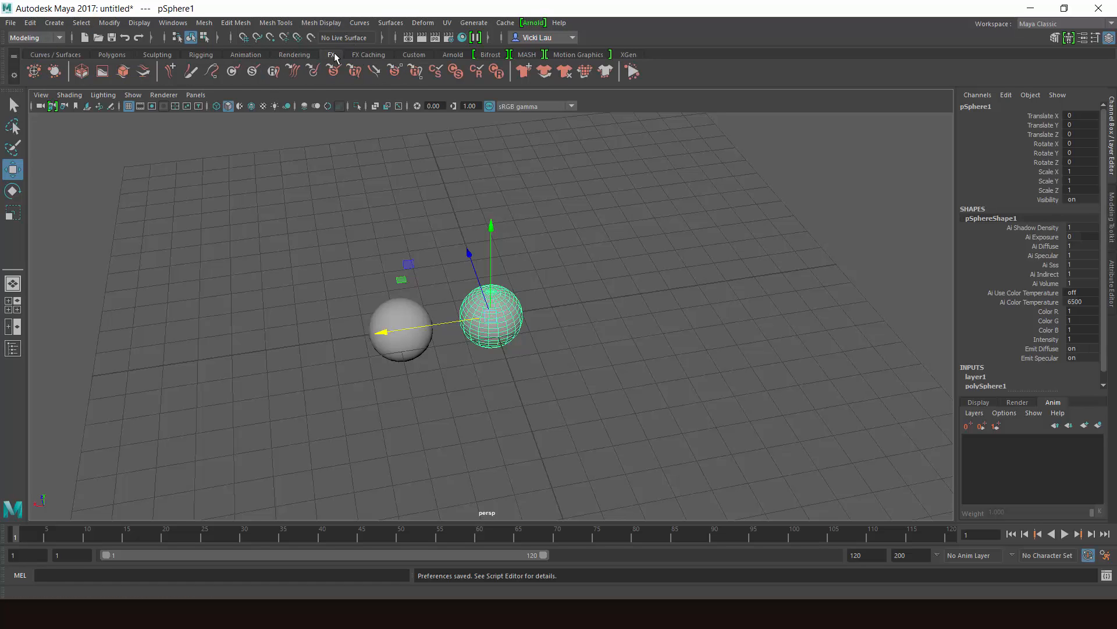
pyautogui.click(381, 56)
pyautogui.click(413, 54)
pyautogui.click(69, 51)
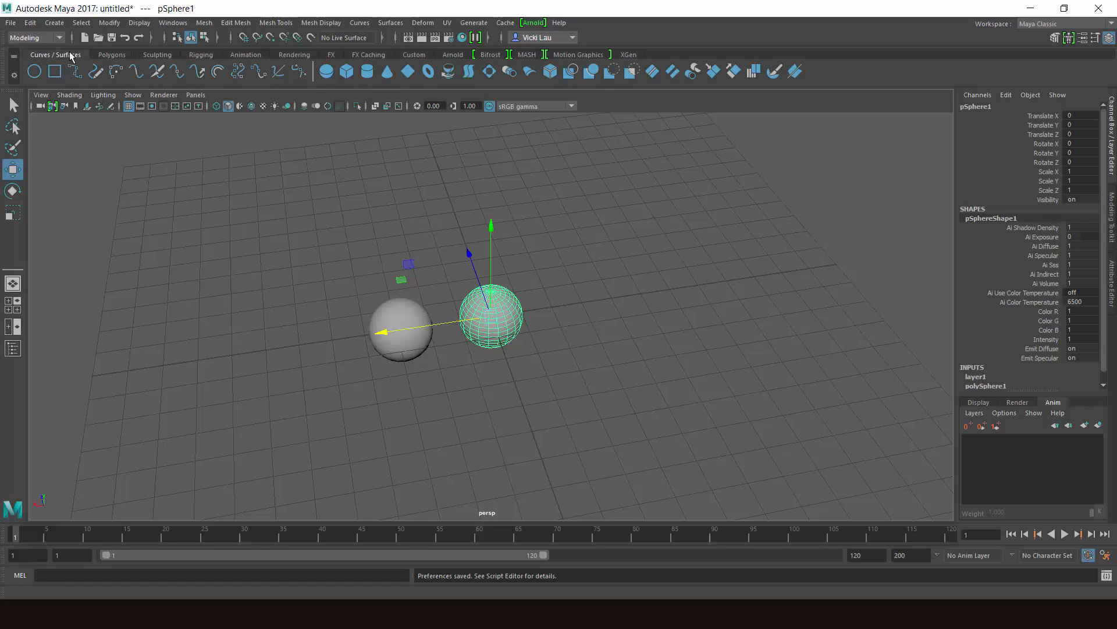
# Look through the Display and Edit Mesh commands, and bring back the Polygons shelf.
pyautogui.click(141, 24)
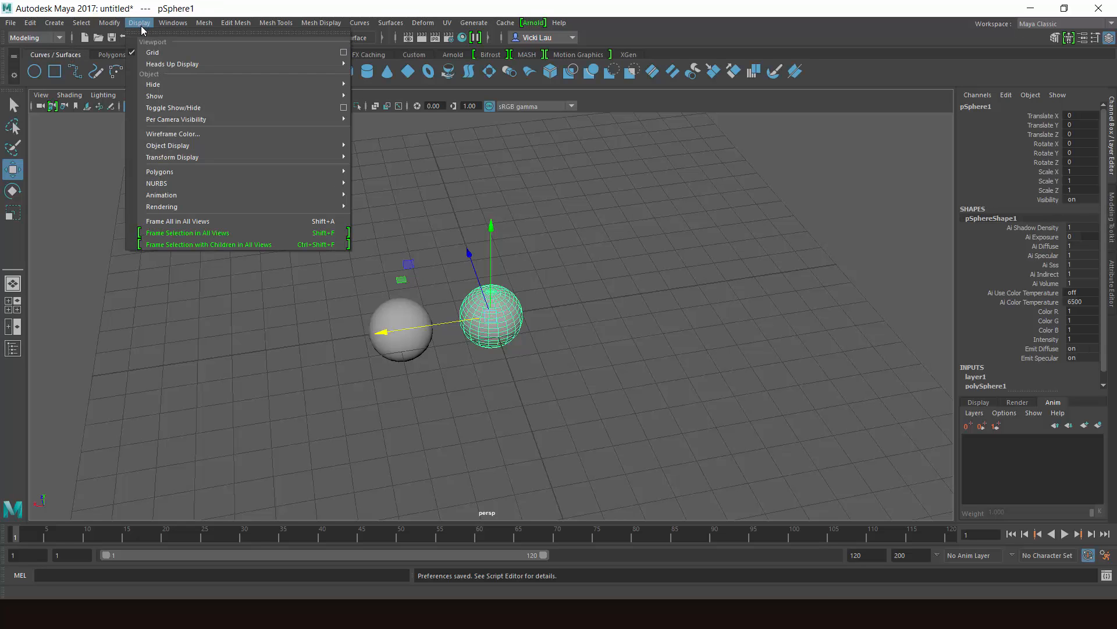
pyautogui.moveTo(235, 22)
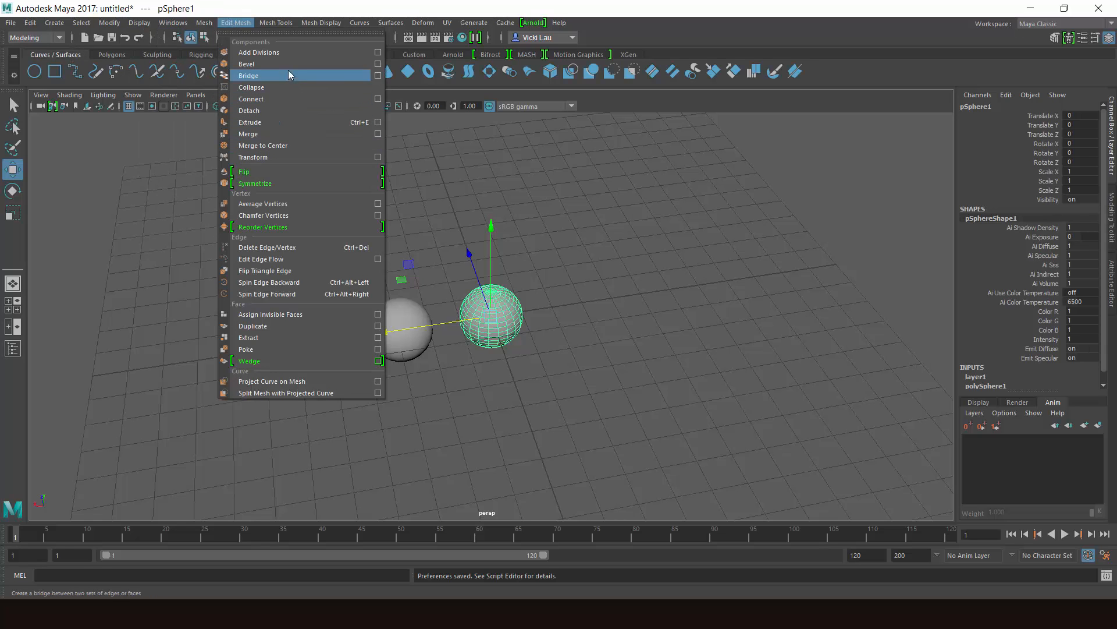
pyautogui.click(417, 2)
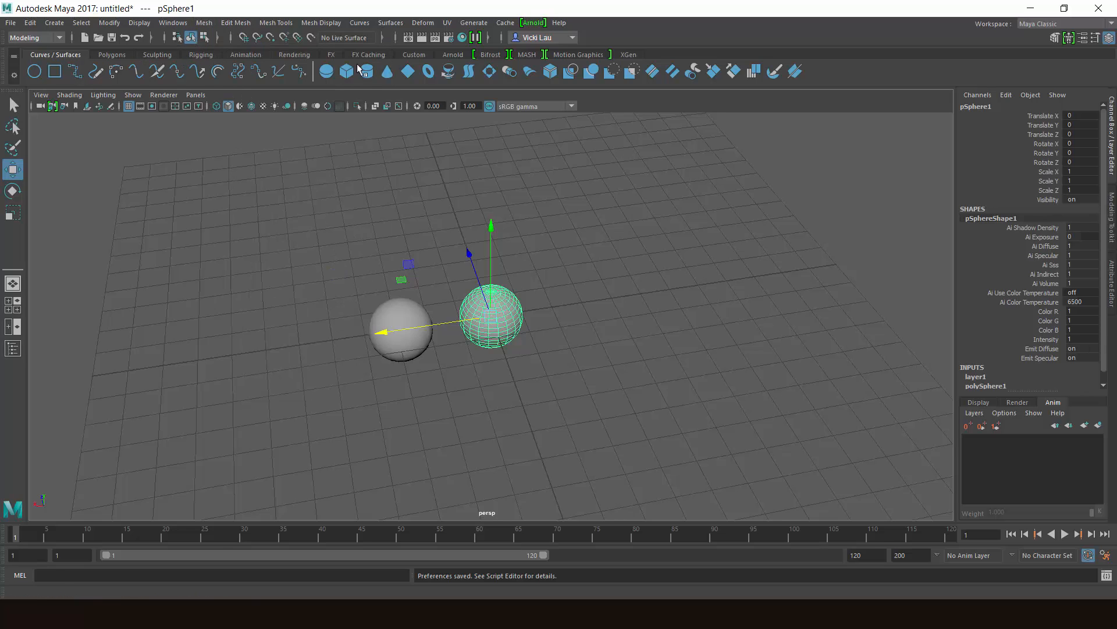
pyautogui.click(110, 55)
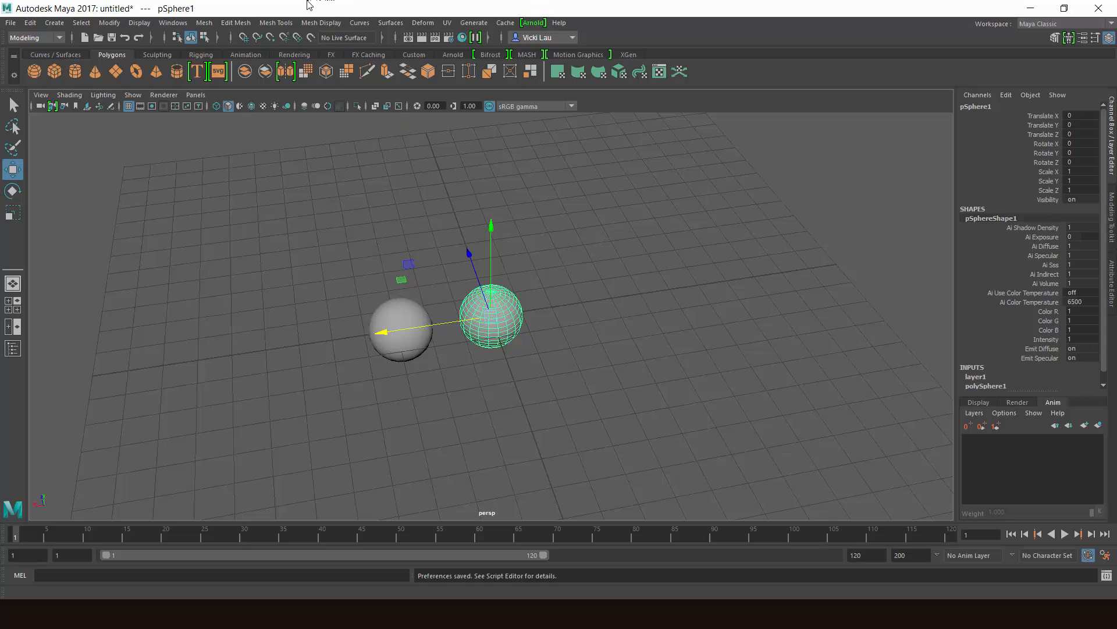
# Switch the workspace to Rigging and back to Maya Classic.
pyautogui.click(181, 23)
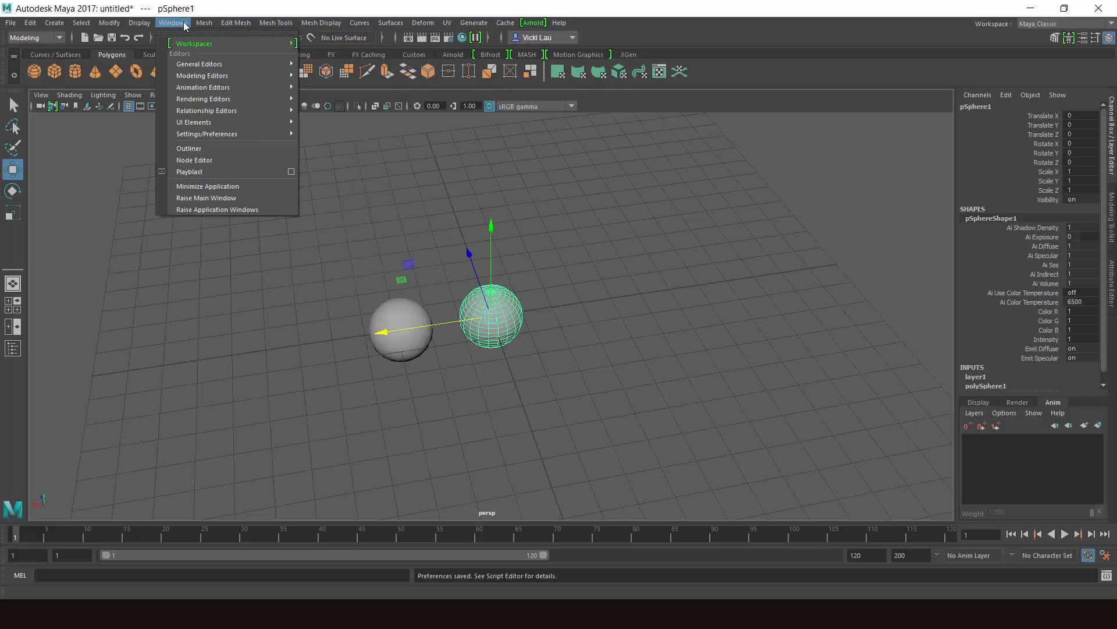
pyautogui.moveTo(218, 43)
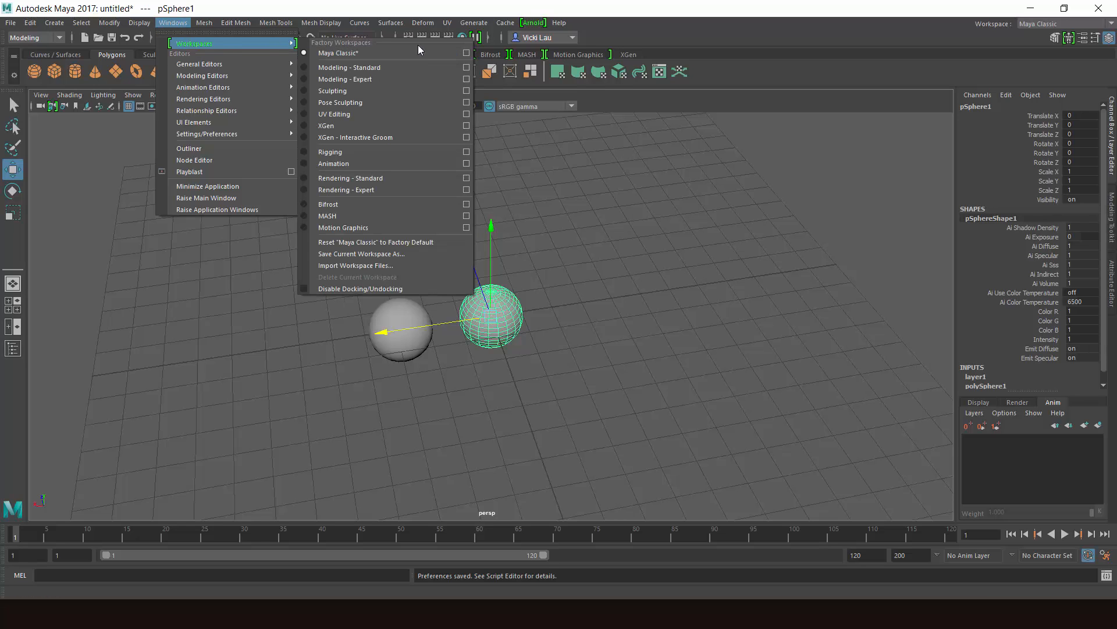
pyautogui.click(425, 151)
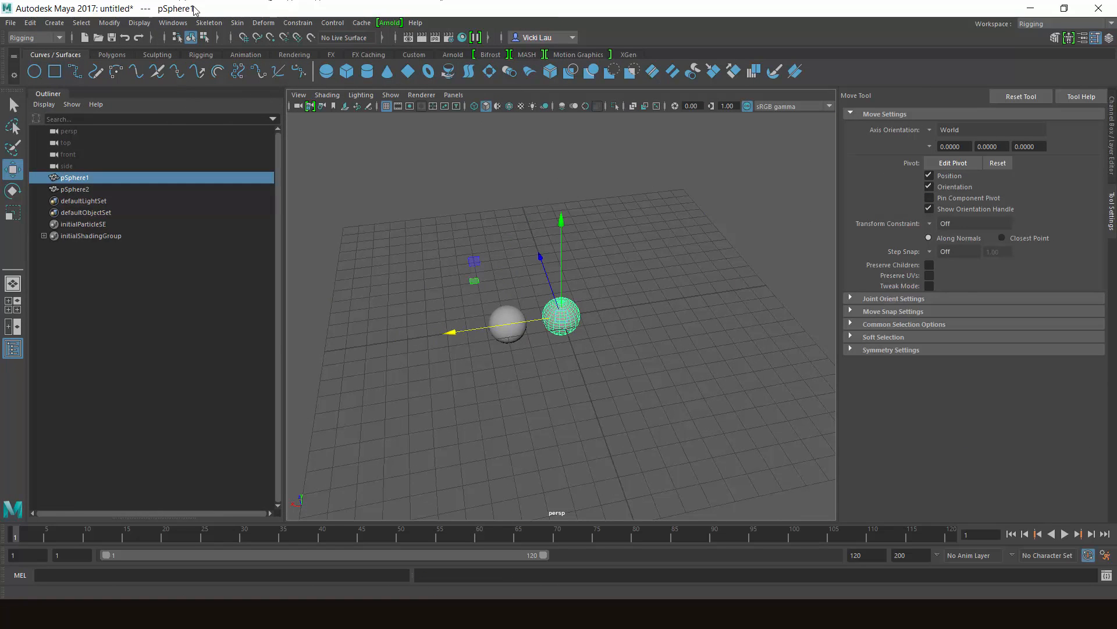
pyautogui.click(185, 22)
pyautogui.moveTo(233, 43)
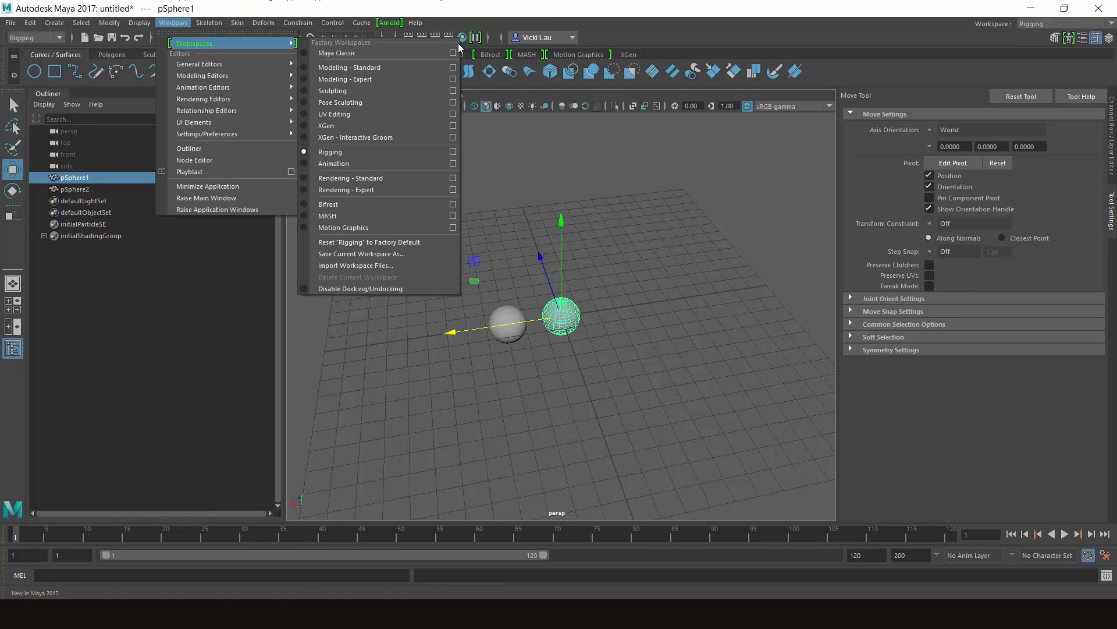
pyautogui.click(434, 54)
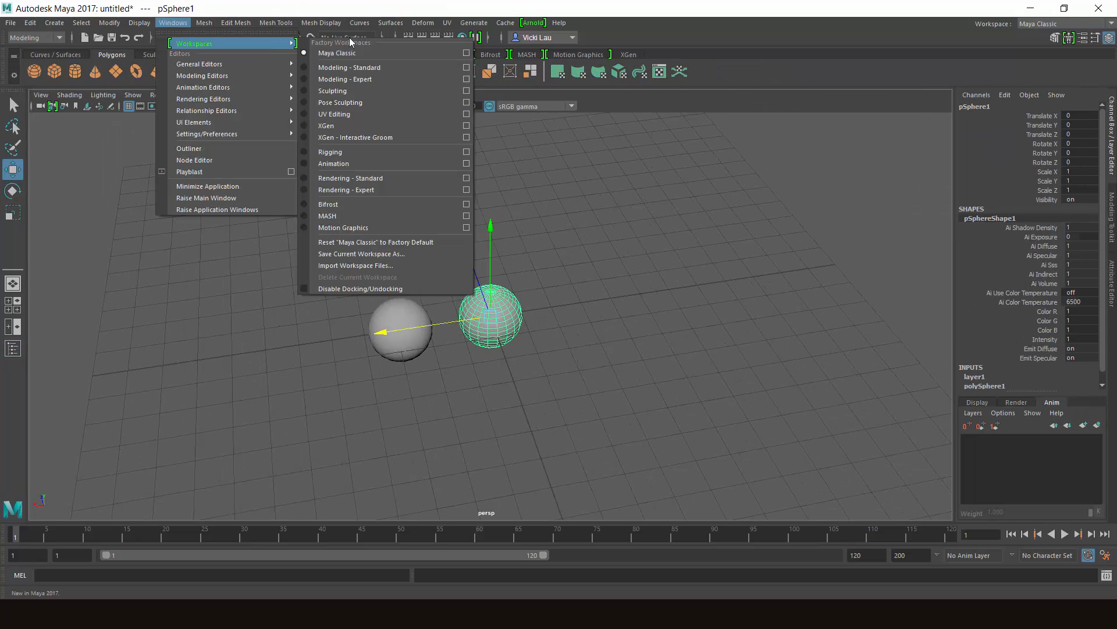
# Reset the Maya Classic workspace to its factory default.
pyautogui.moveTo(289, 40)
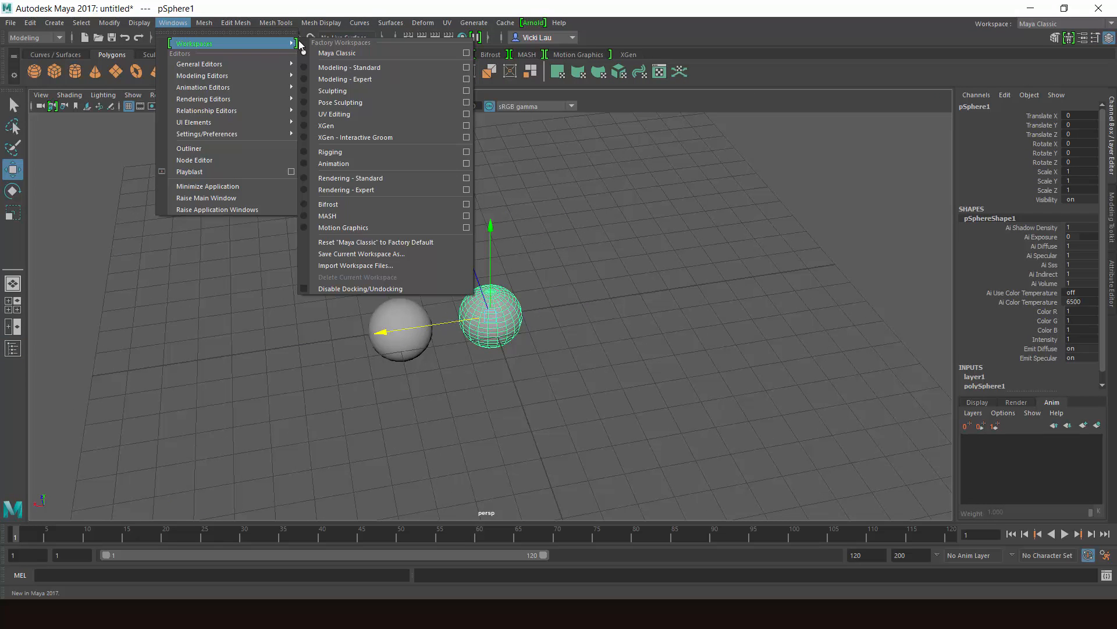
pyautogui.click(426, 242)
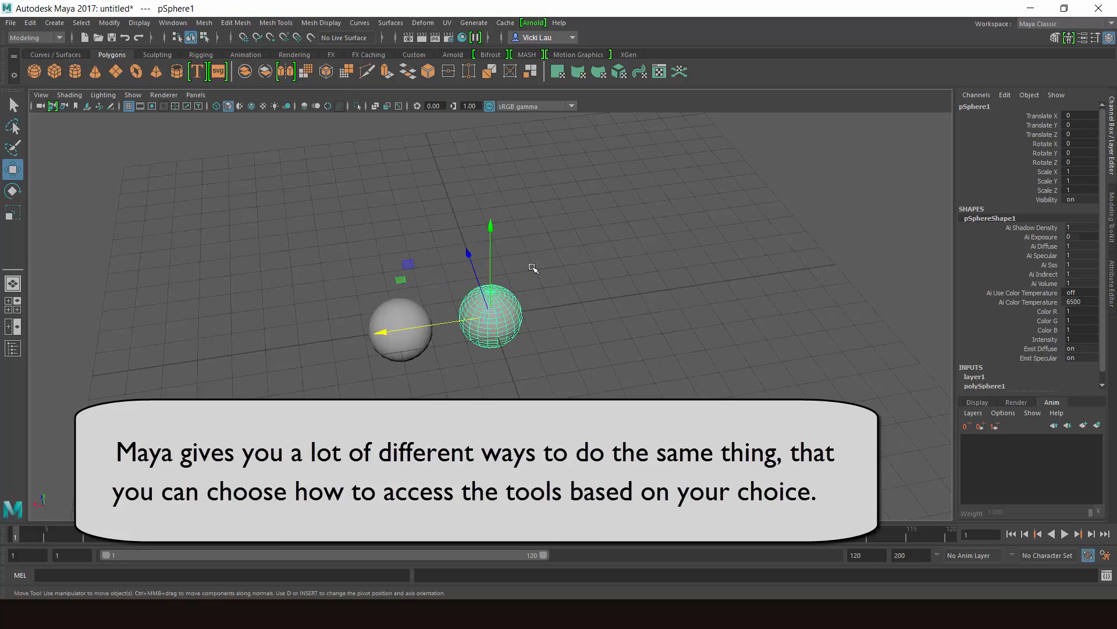
pyautogui.scroll(-3, 533, 267)
pyautogui.scroll(3, 533, 268)
pyautogui.scroll(-3, 533, 268)
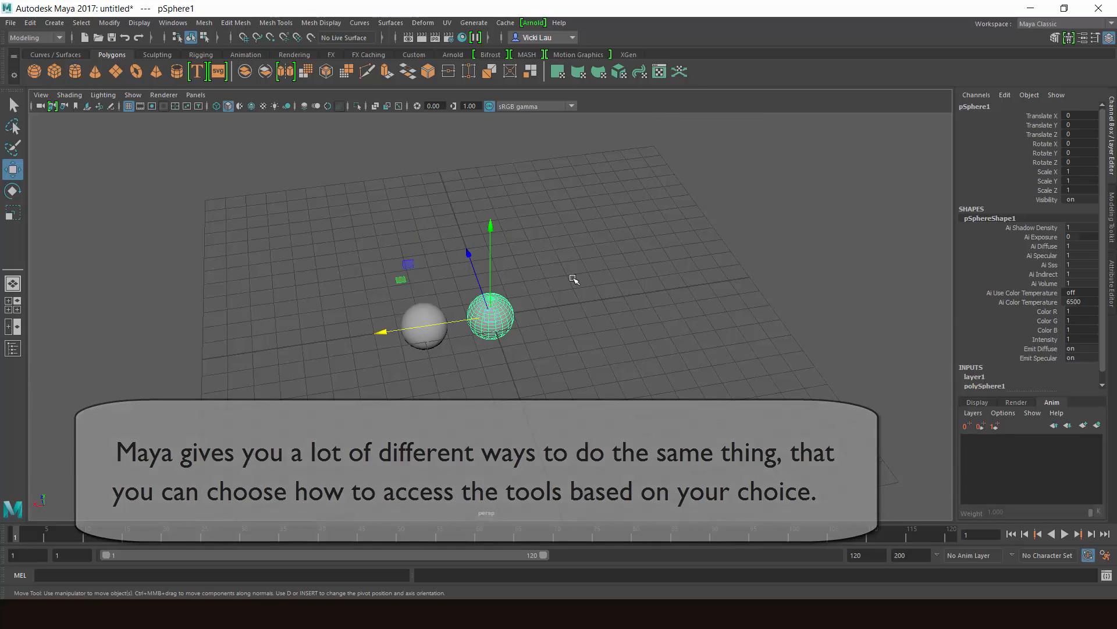